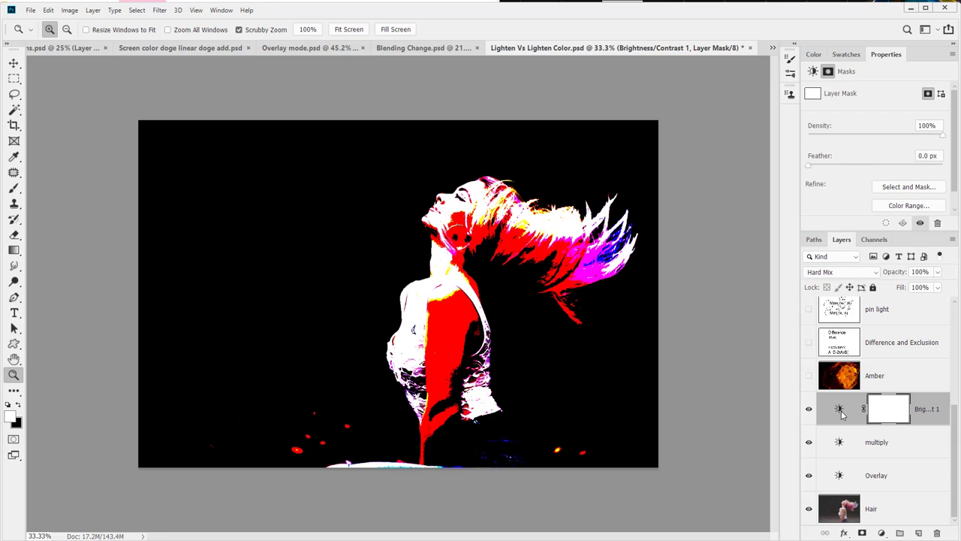
Hide the Brightness/Contrast 1 adjustment layer so the hair photo shows its natural colours.
left_click(809, 410)
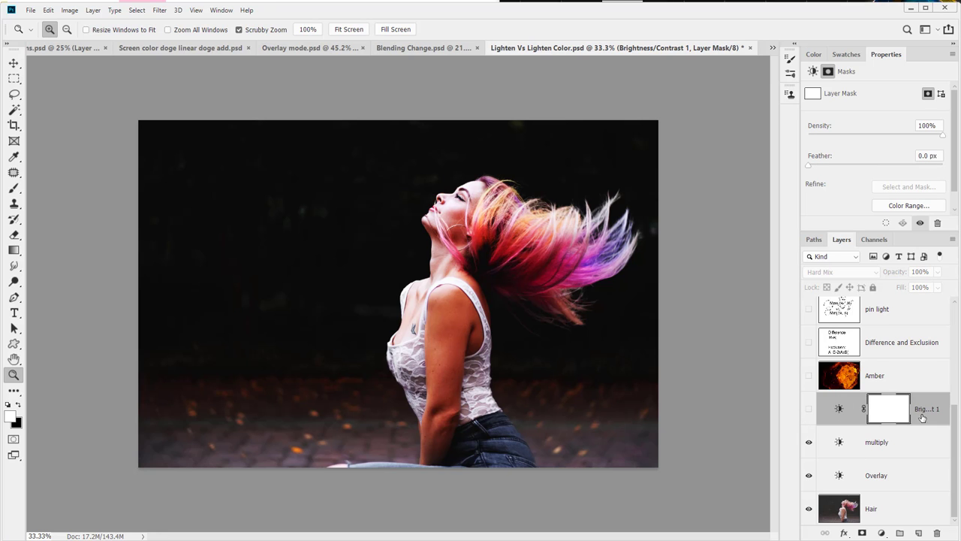
Add a Solid Color fill layer and pick a bright blue, 0f46fa.
left_click(881, 532)
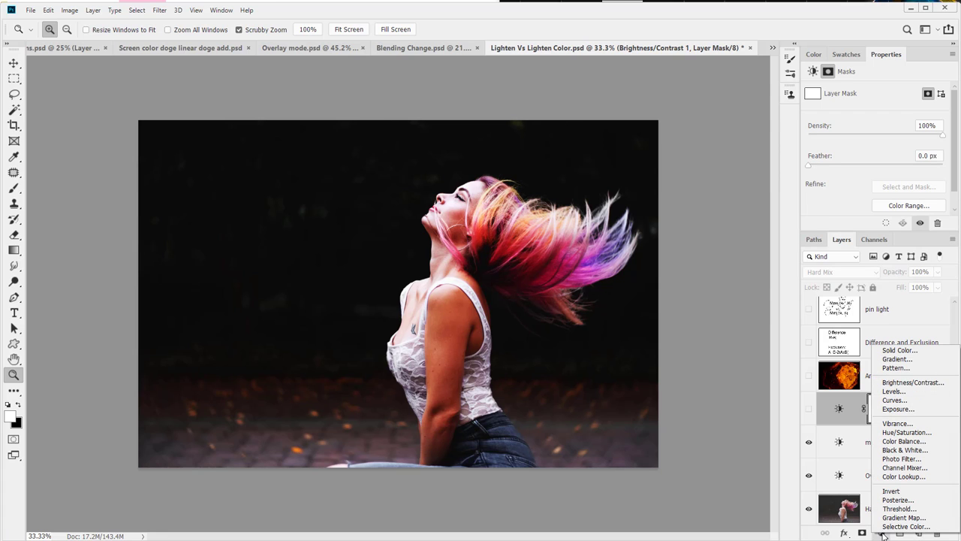
left_click(905, 351)
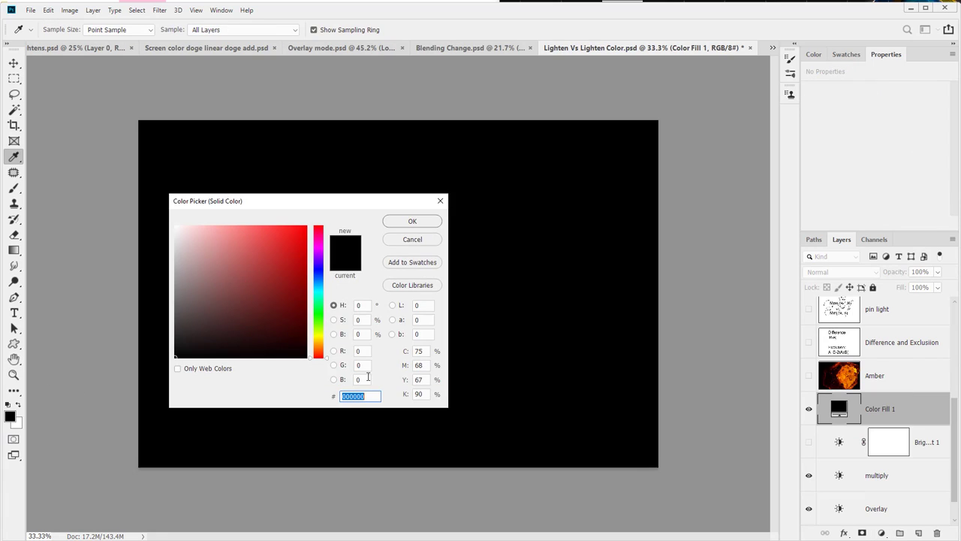
left_click(320, 276)
left_click(299, 230)
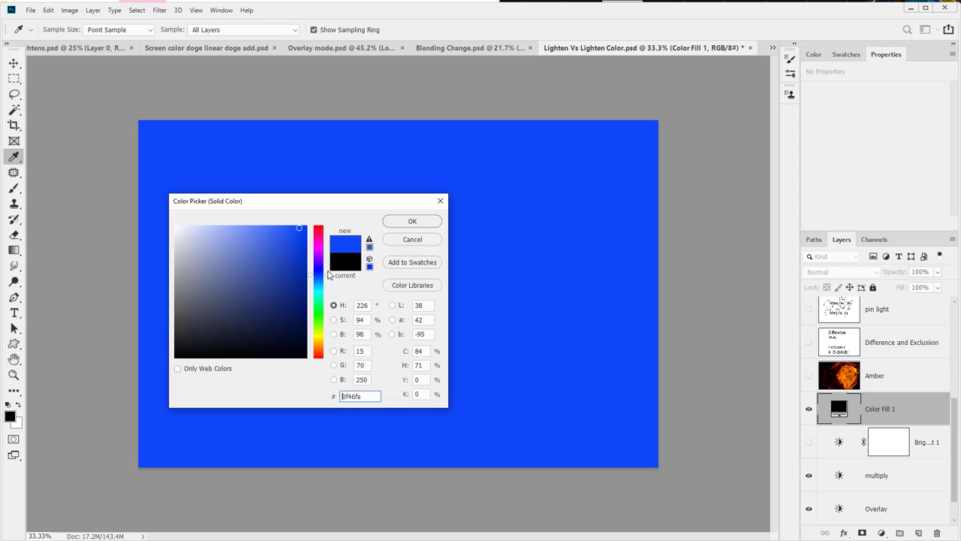
Compare the Color Picker's hue, saturation and brightness field views, then confirm the blue fill.
left_click(334, 319)
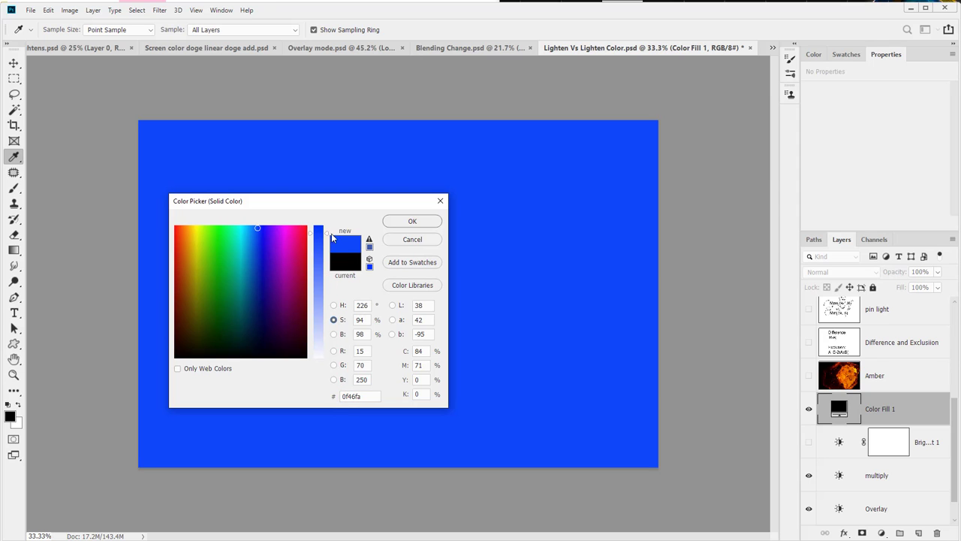
left_click(334, 333)
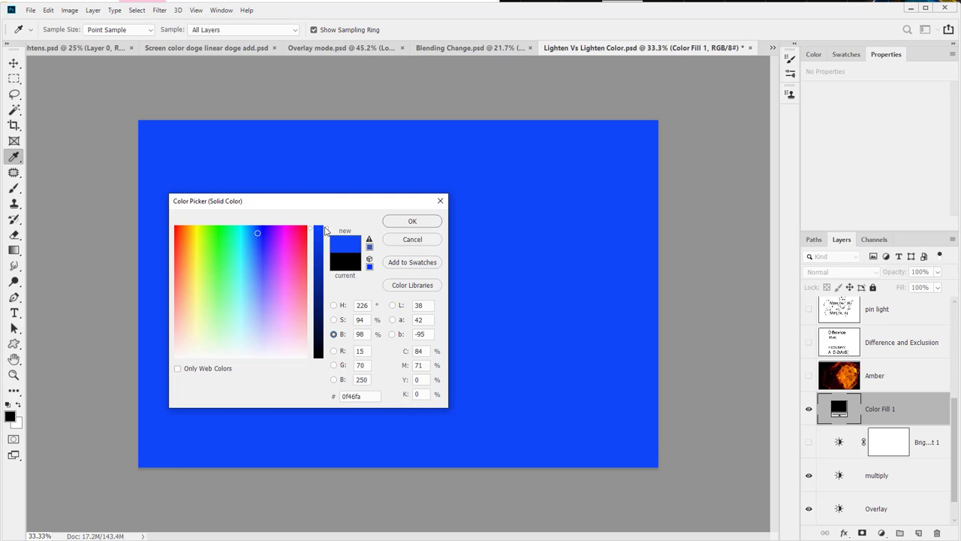
left_click(334, 320)
left_click(334, 305)
left_click(335, 319)
left_click(334, 333)
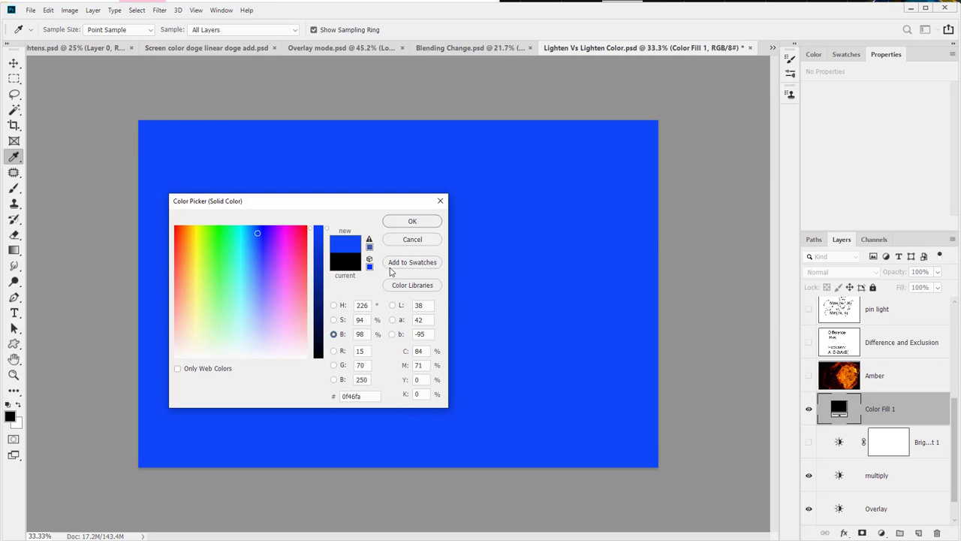
left_click(334, 305)
left_click(412, 221)
key("z")
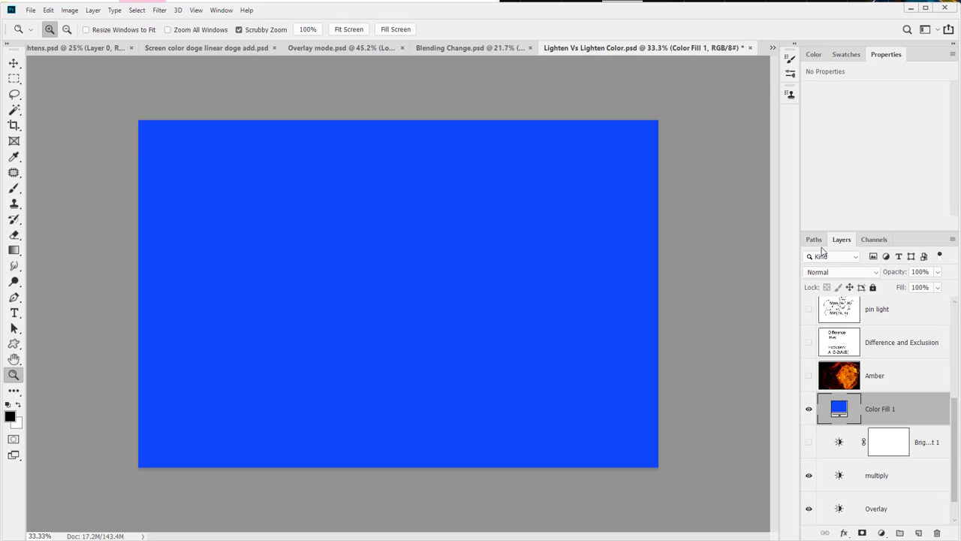
Blend Color Fill 1 in Hue, then Saturation mode, and preview further blend modes.
left_click(812, 275)
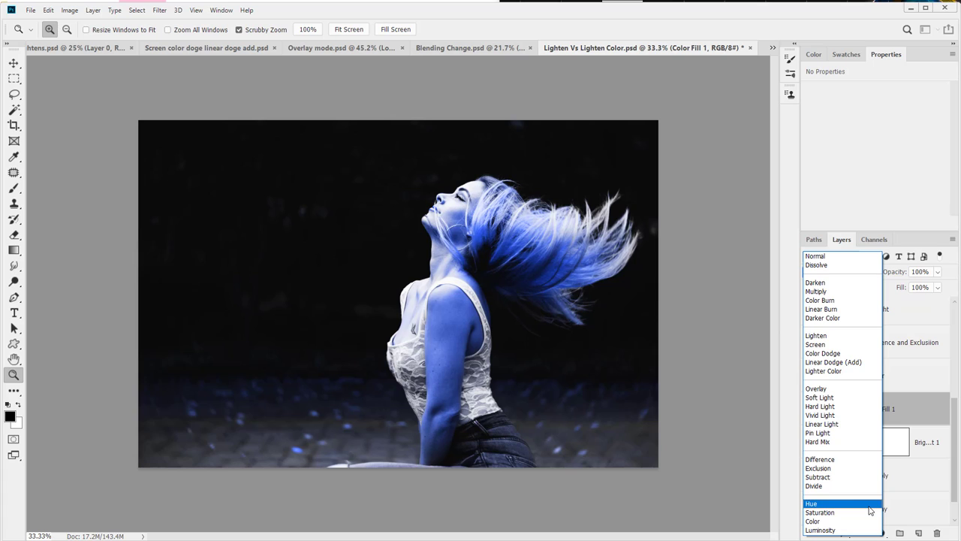
left_click(870, 511)
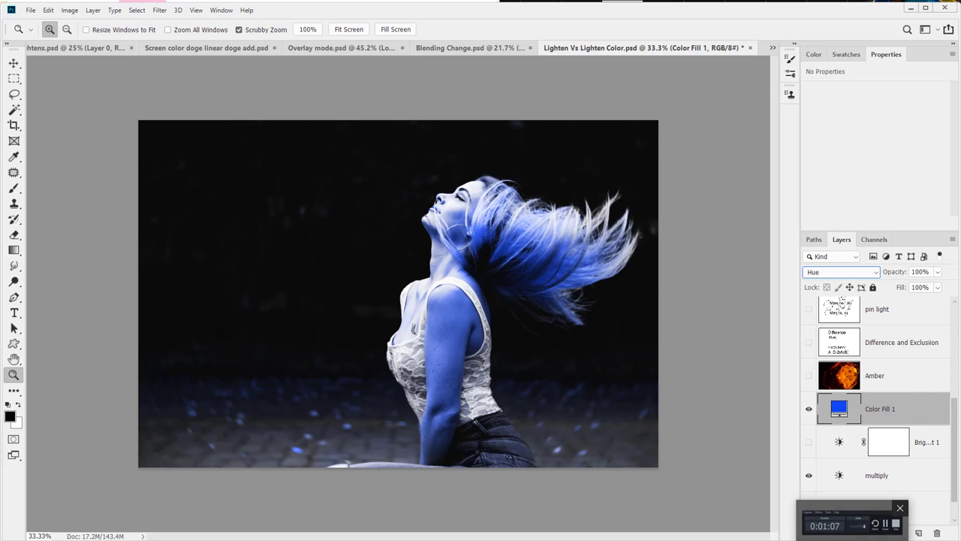
left_click(847, 274)
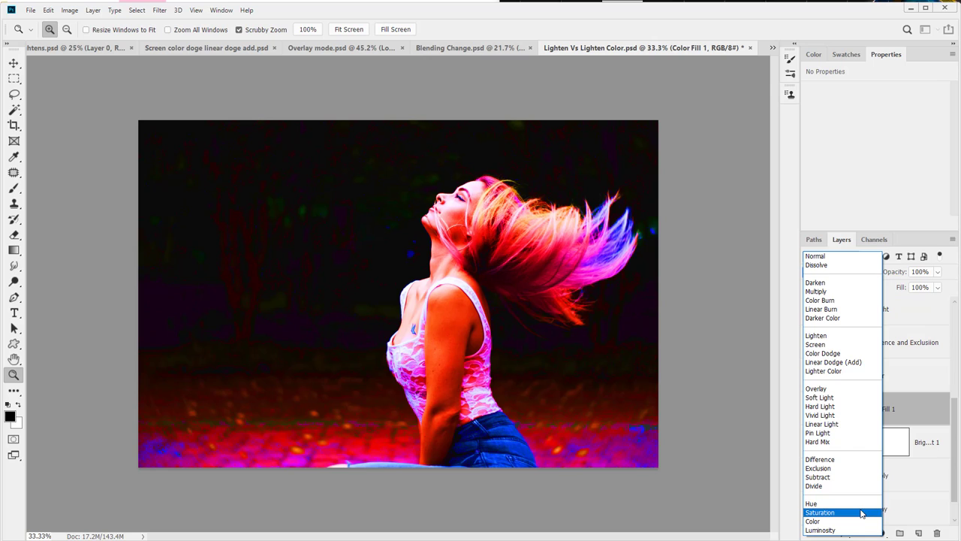
left_click(861, 513)
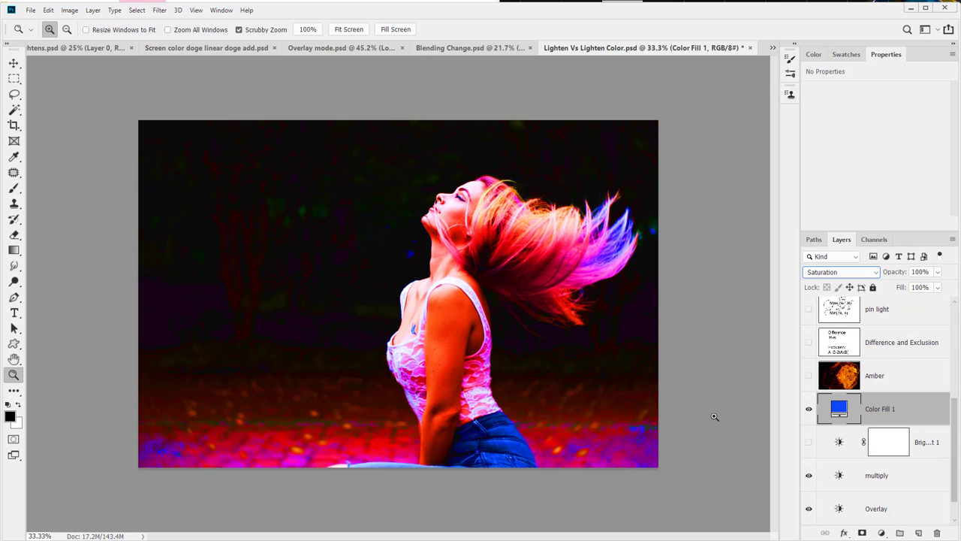
left_click(840, 272)
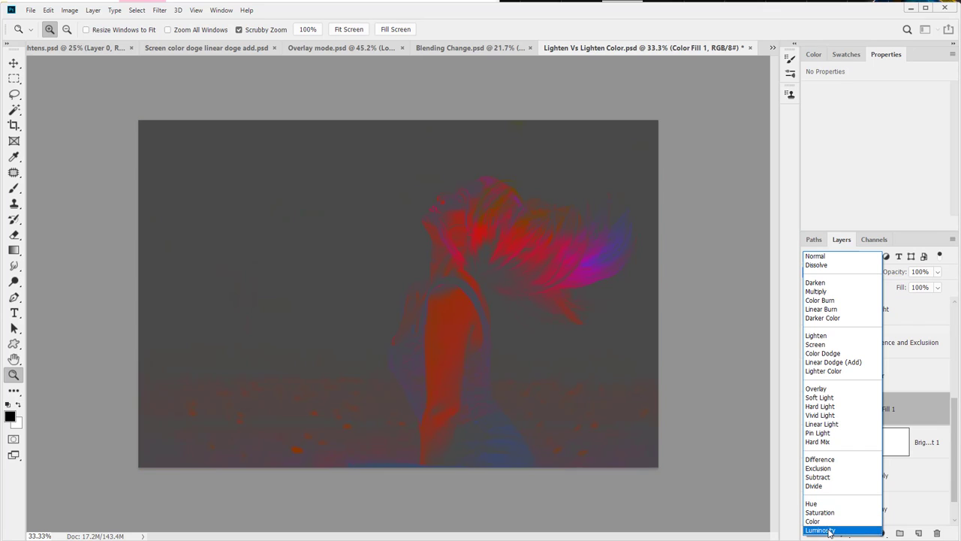
Set Color Fill 1 to Luminosity blending and zoom in on the woman's hair.
left_click(829, 530)
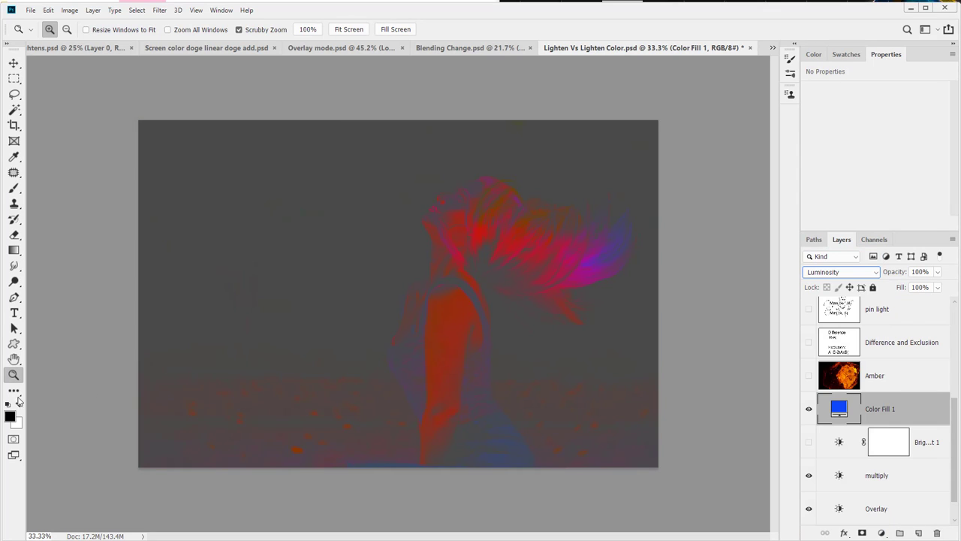
left_click_drag(441, 209, 485, 229)
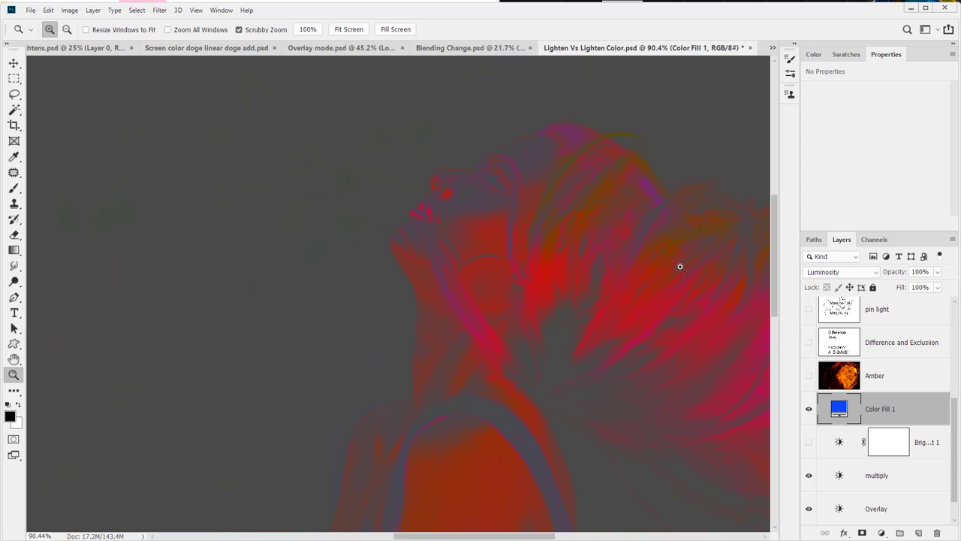
left_click(13, 359)
left_click_drag(576, 461, 500, 339)
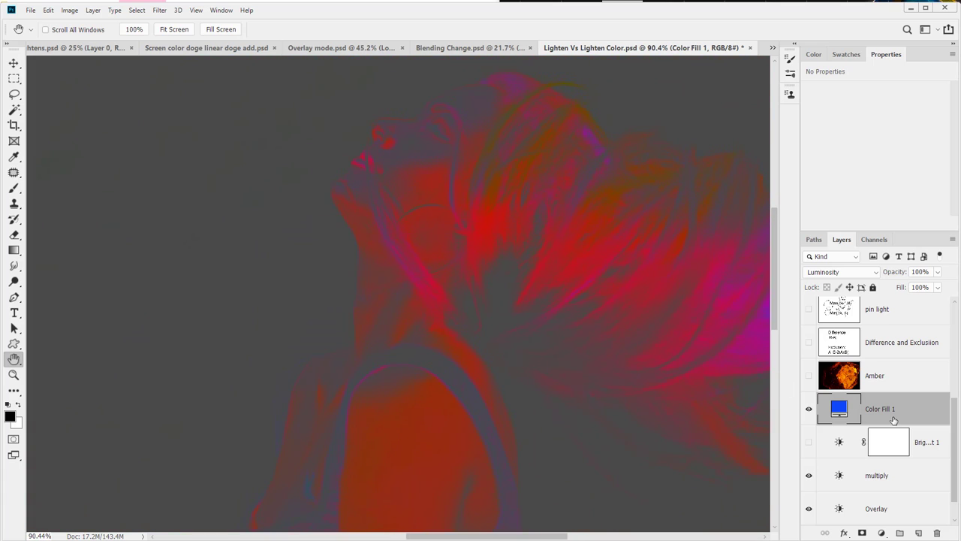
Change the fill colour to mid-grey 808080 (R 128; H 0, S 0, B 50).
double_click(838, 410)
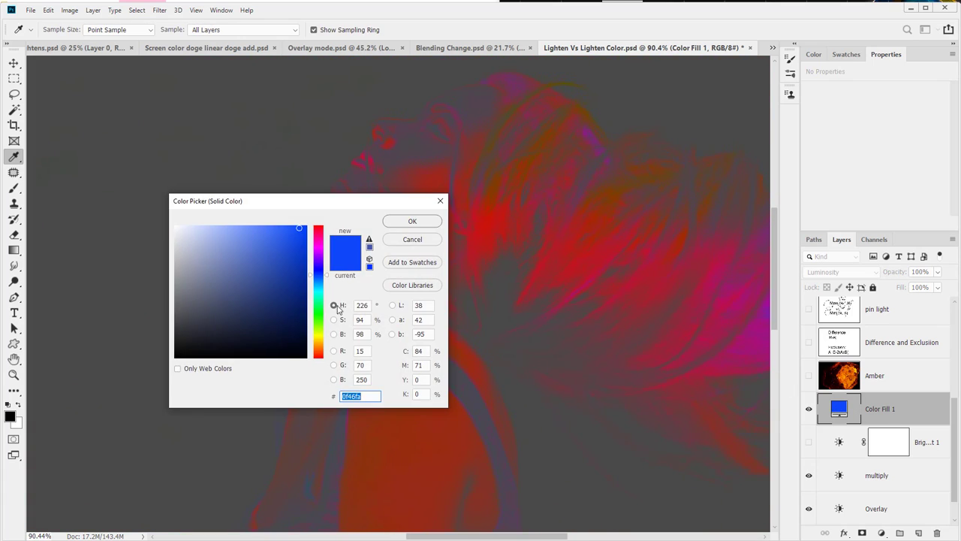
double_click(364, 350)
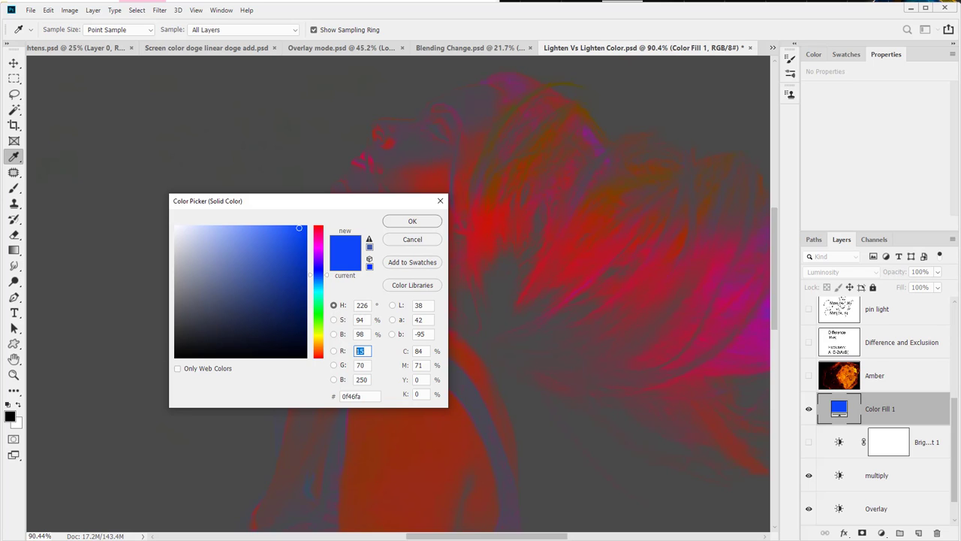
type("128")
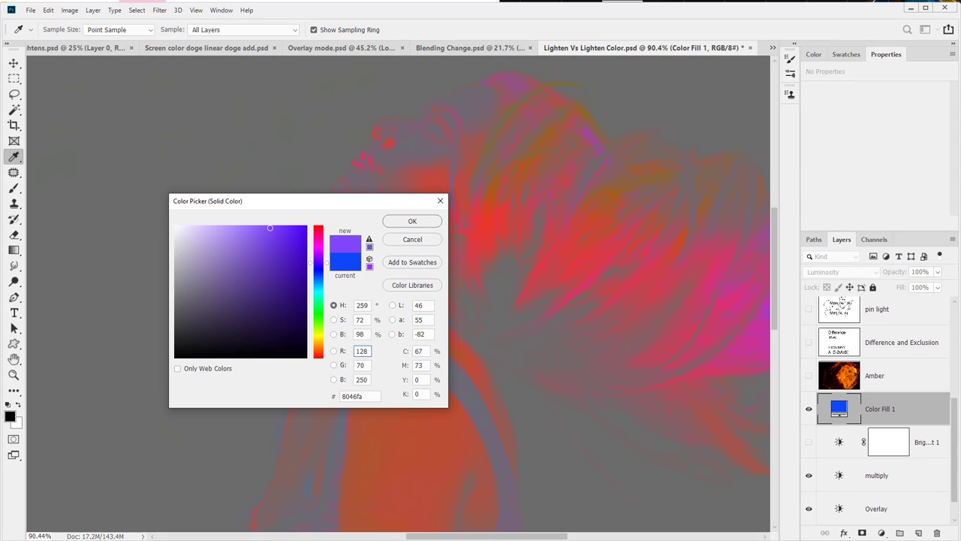
left_click(364, 305)
type("0")
key("Tab")
type("0")
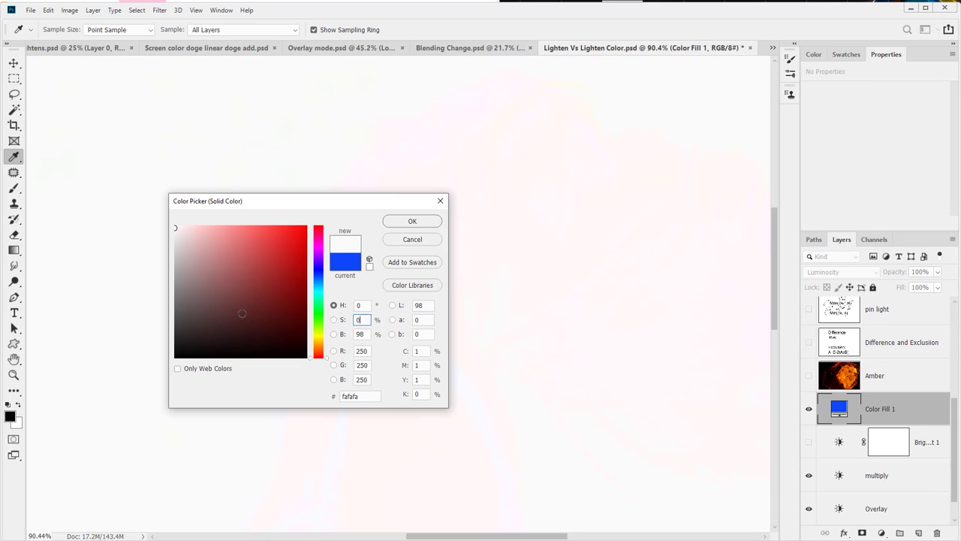
key("Tab")
type("50")
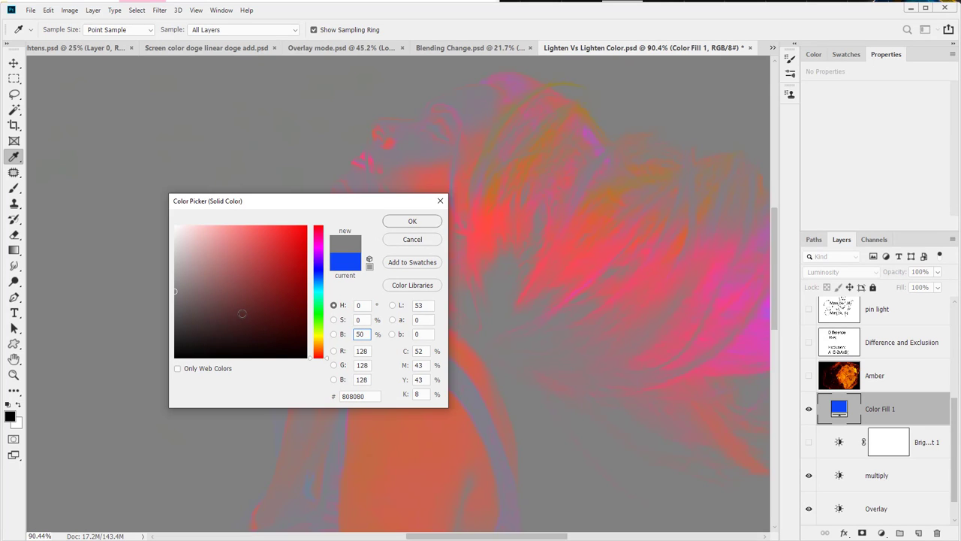
key("Return")
Zoom out to see the whole photo, then zoom in on the figure.
key("h")
key("z")
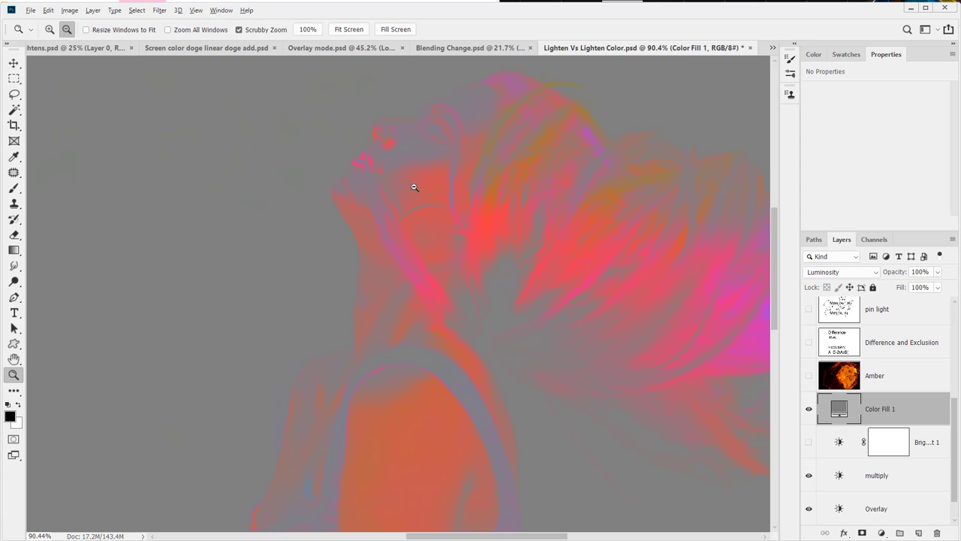
left_click(416, 186, "alt")
left_click(416, 186, "alt")
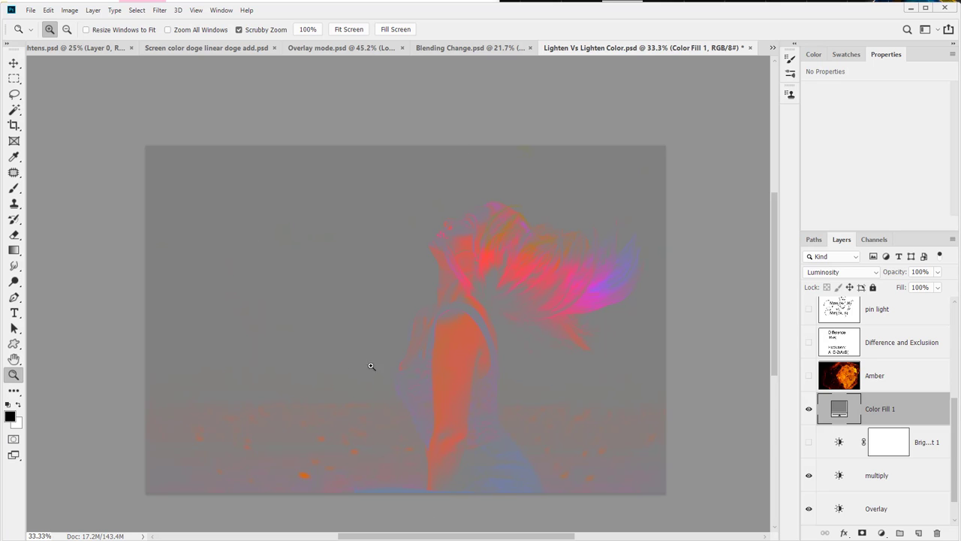
left_click_drag(425, 334, 459, 328)
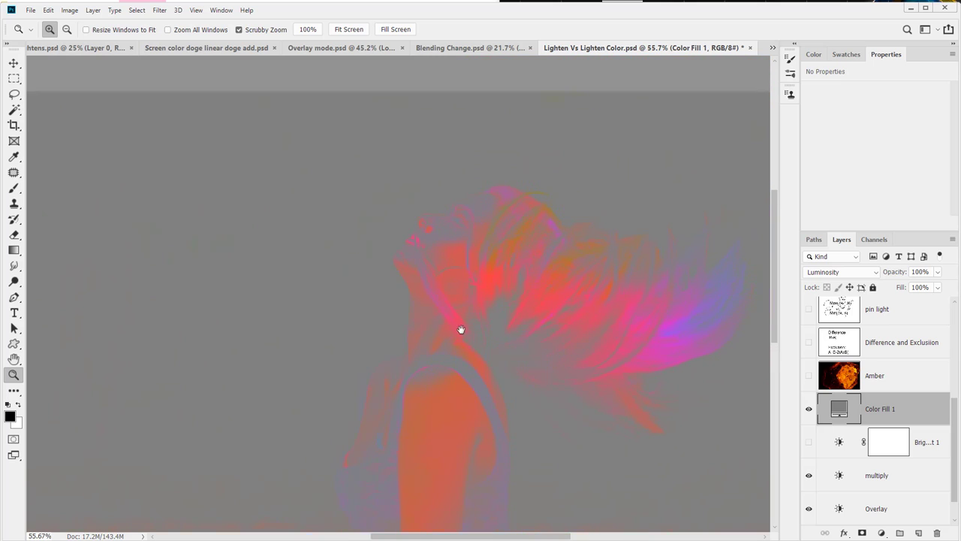
double_click(838, 411)
left_click_drag(300, 279, 140, 381)
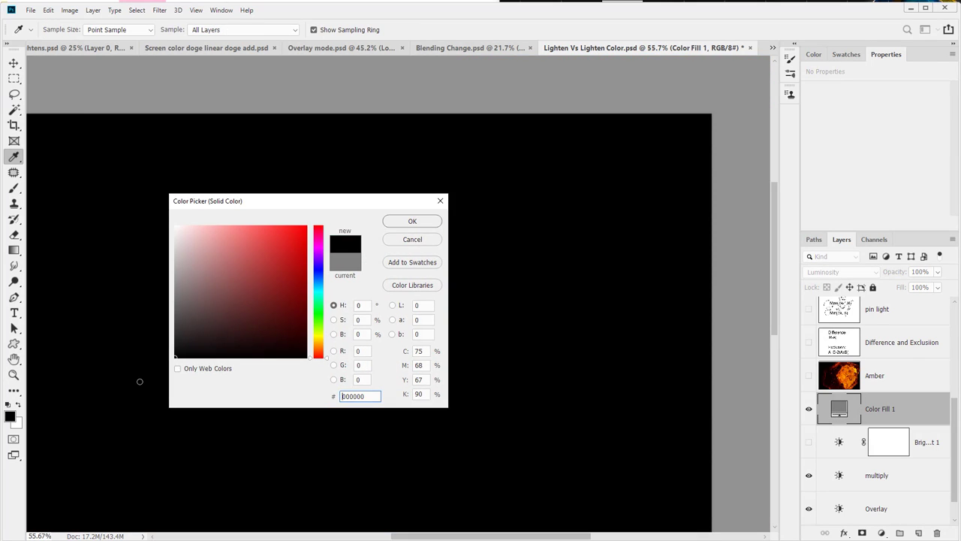
left_click(411, 222)
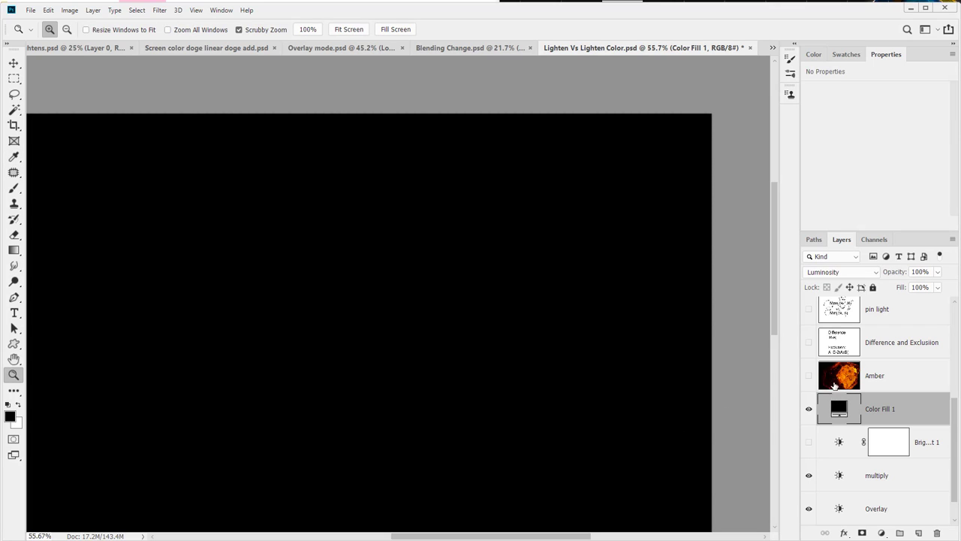
left_click(835, 273)
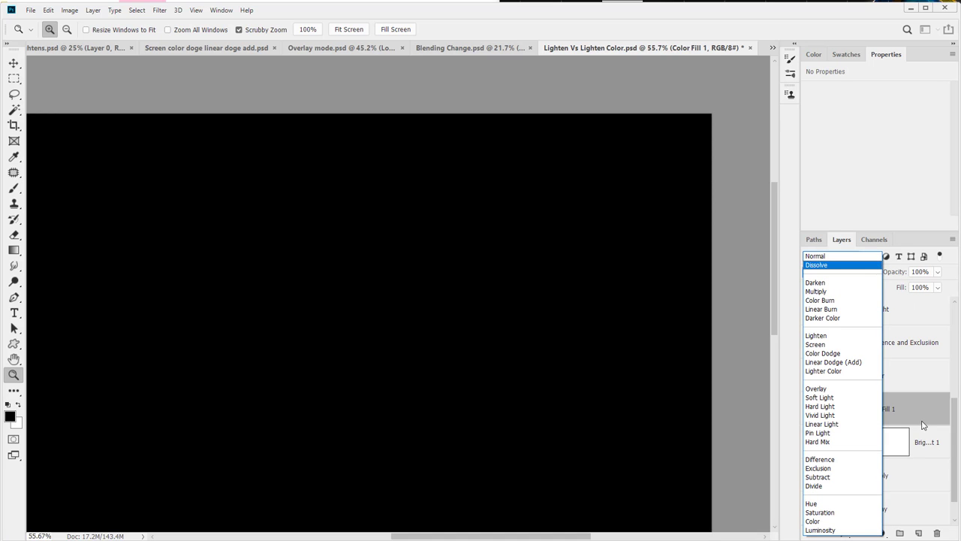
left_click(922, 425)
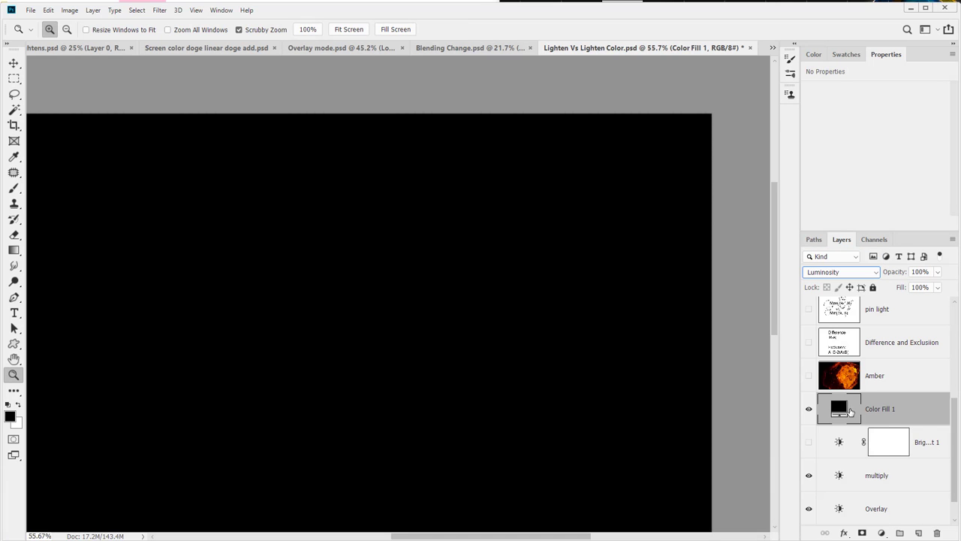
double_click(839, 408)
left_click(187, 251)
left_click_drag(188, 250, 135, 203)
left_click(412, 221)
key("z")
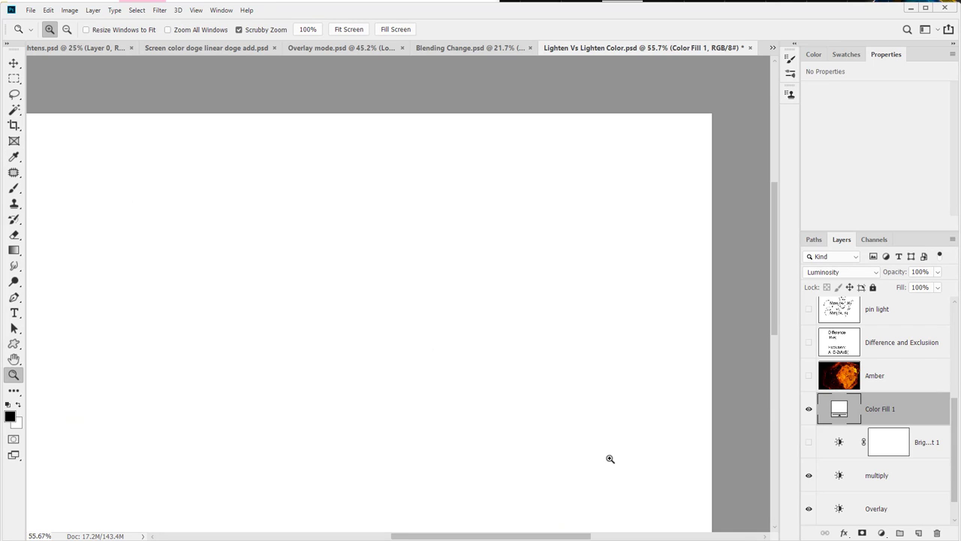
key("ctrl+z")
key("ctrl+shift+z")
key("ctrl+z")
key("ctrl+z")
left_click(301, 372, "alt")
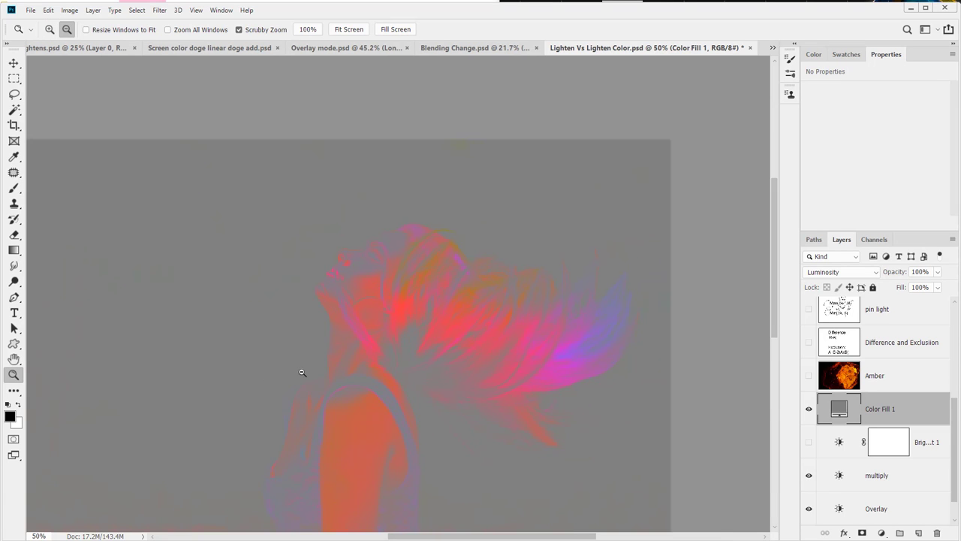
left_click(337, 414, "alt")
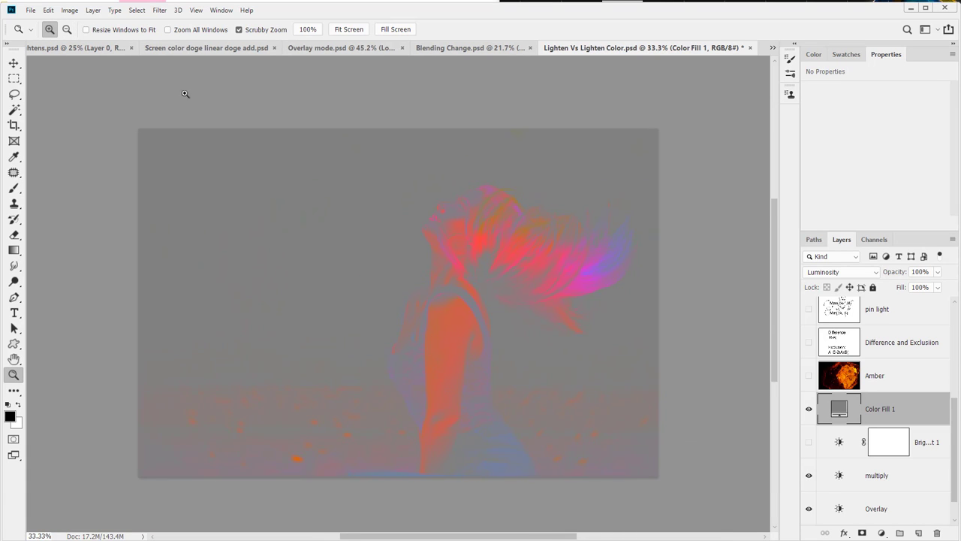
Delete Color Fill 1, add Layer 1, and fill it with a black-to-white gradient.
left_click(13, 250)
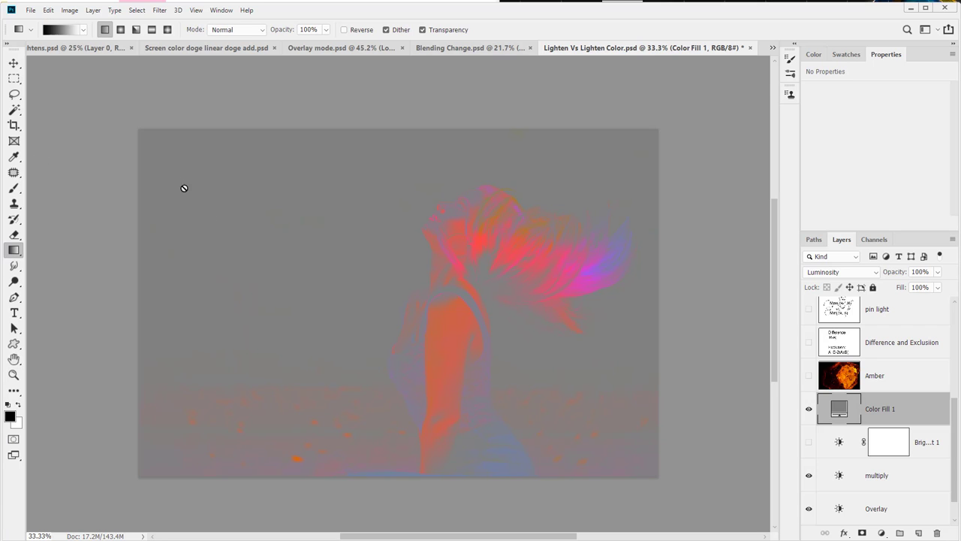
left_click_drag(891, 416, 937, 532)
left_click(919, 532)
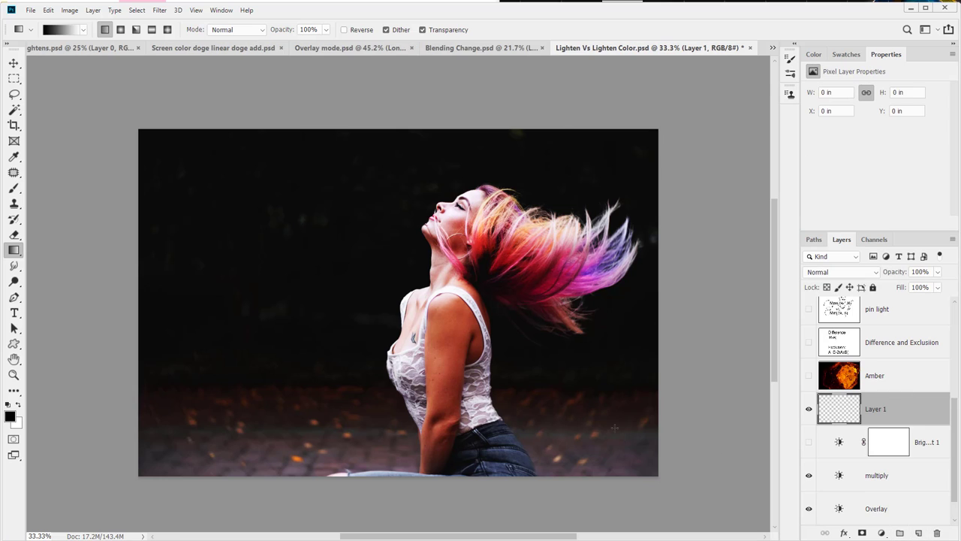
left_click_drag(215, 199, 706, 346)
left_click_drag(516, 185, 503, 395)
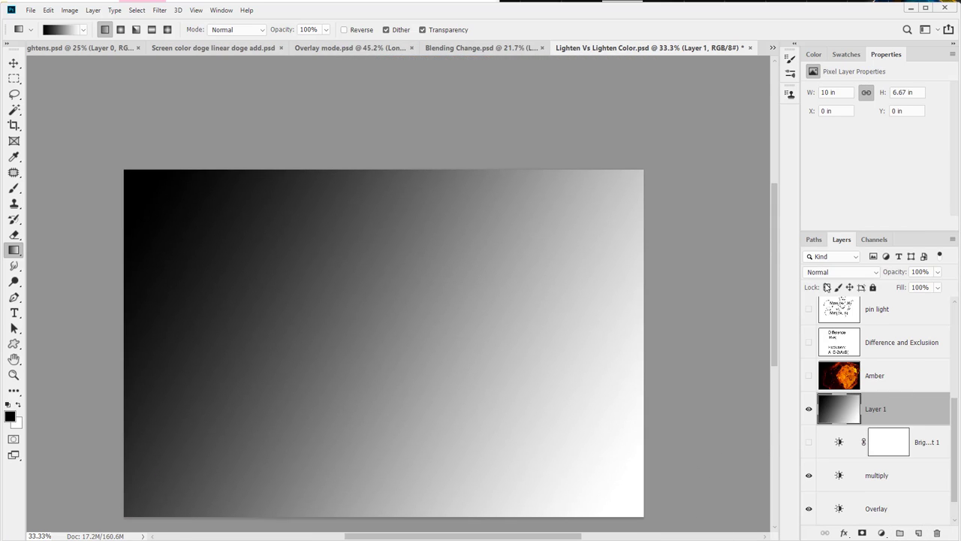
Set Layer 1 to Luminosity and redraw the gradient from lower right to upper left.
left_click(826, 274)
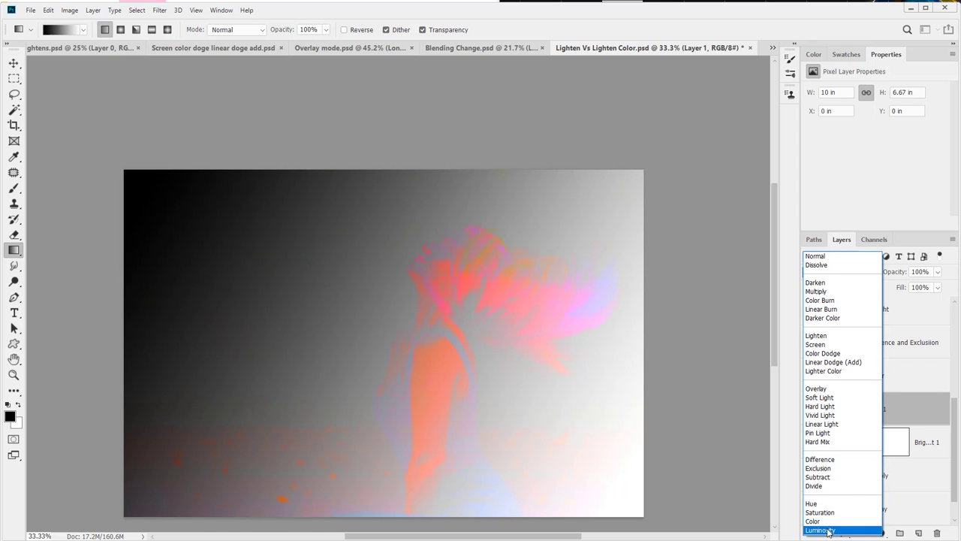
left_click(820, 530)
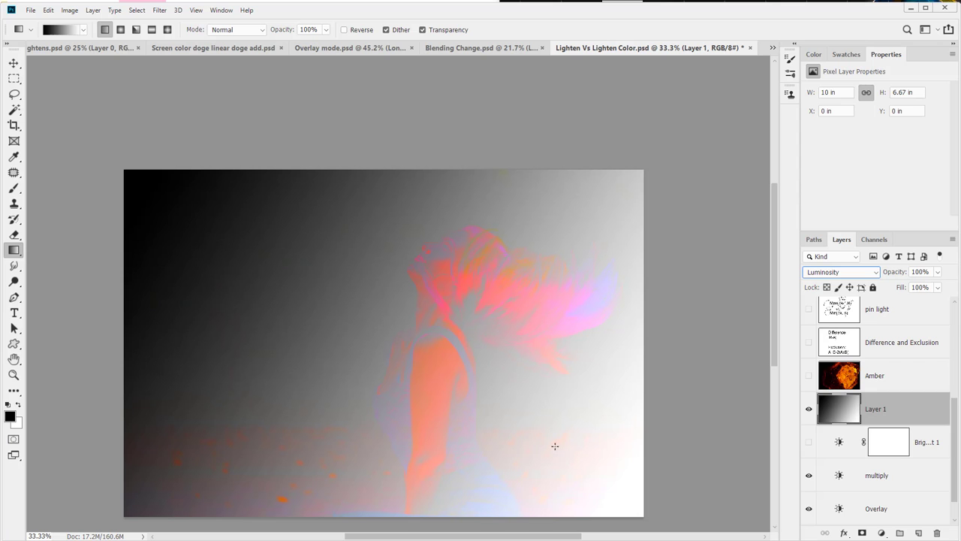
left_click_drag(568, 455, 203, 236)
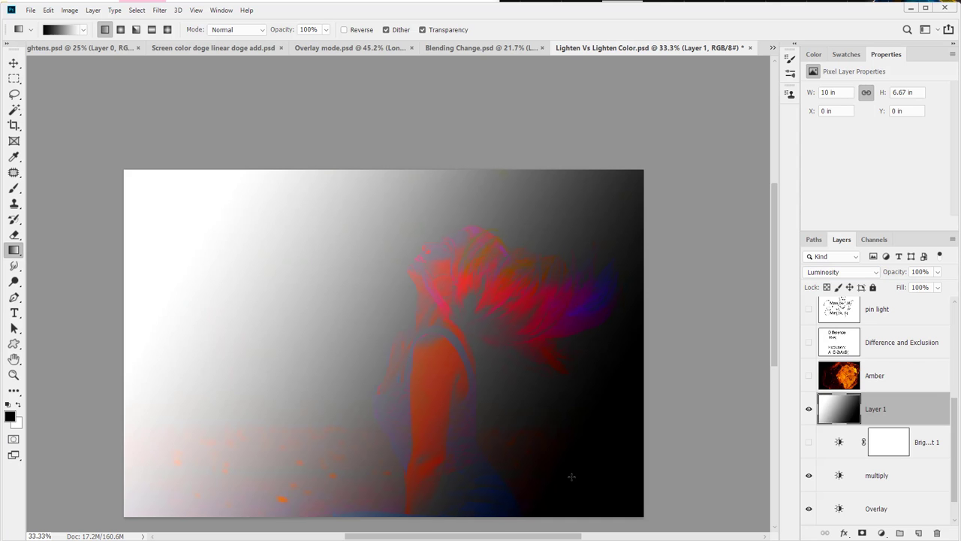
left_click_drag(572, 478, 200, 211)
scroll(201, 211, "up", 3)
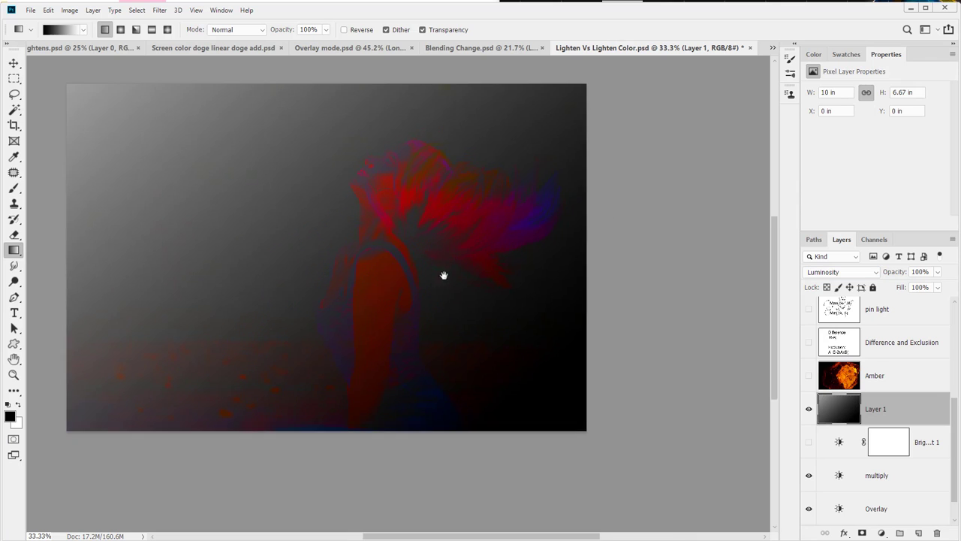
left_click_drag(539, 450, 231, 178)
scroll(518, 344, "down", 5)
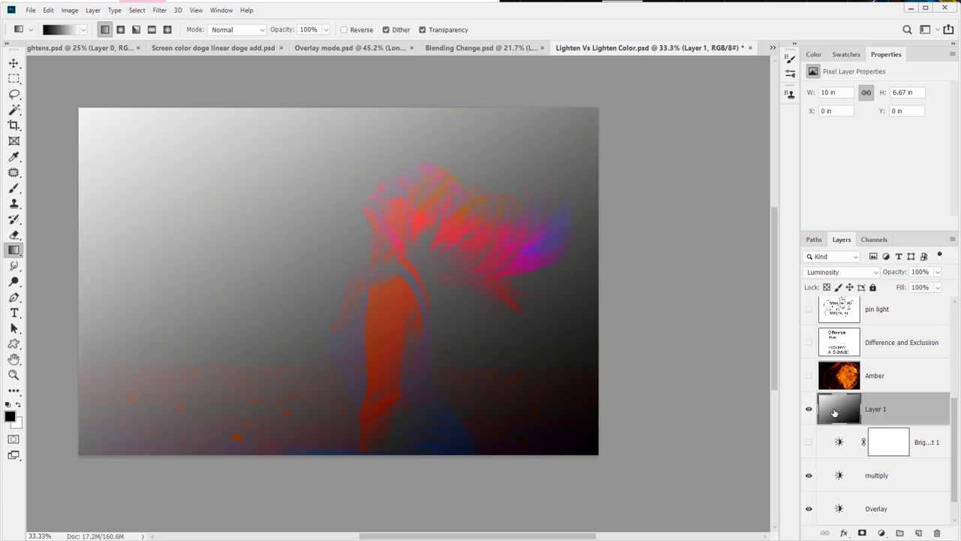
Delete the gradient Layer 1 and select the Amber layer.
left_click(809, 408)
left_click_drag(841, 413, 936, 532)
left_click(844, 376)
Show the Amber layer and preview its blend modes down to Hue.
left_click(808, 376)
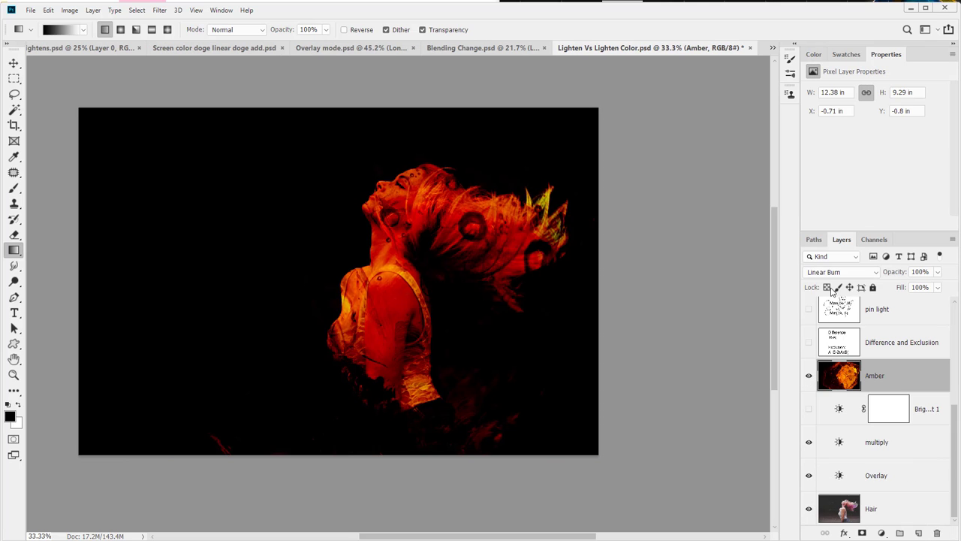
left_click(842, 272)
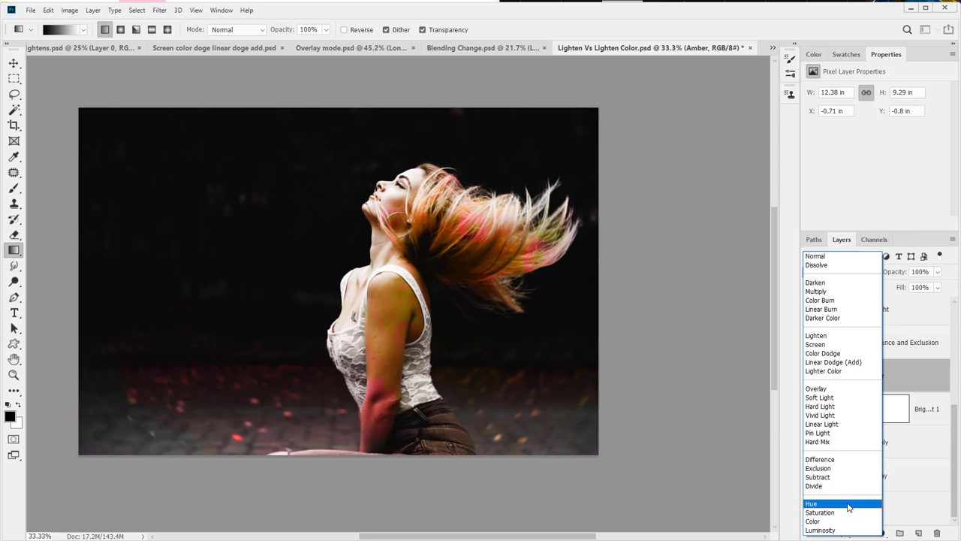
Set Amber to Normal below Hair, recheck multiply and Overlay, then select multiply, Overlay and Hair.
left_click(822, 257)
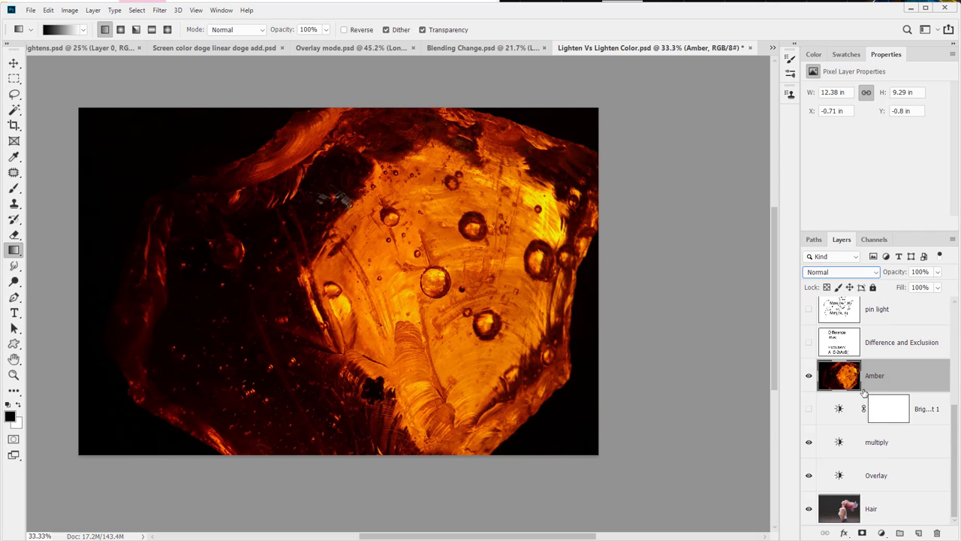
left_click_drag(845, 370, 832, 519)
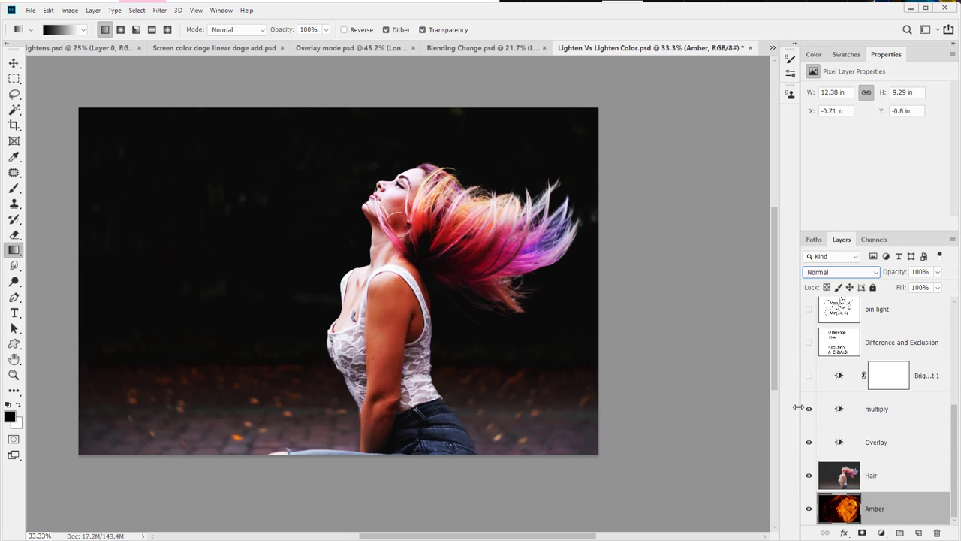
left_click(808, 409)
left_click(810, 443)
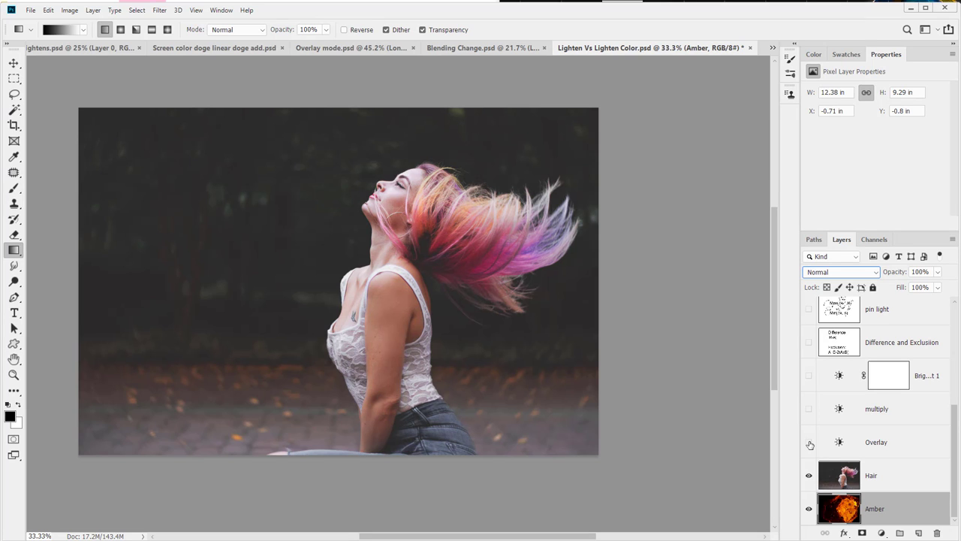
left_click(810, 443)
left_click(809, 408)
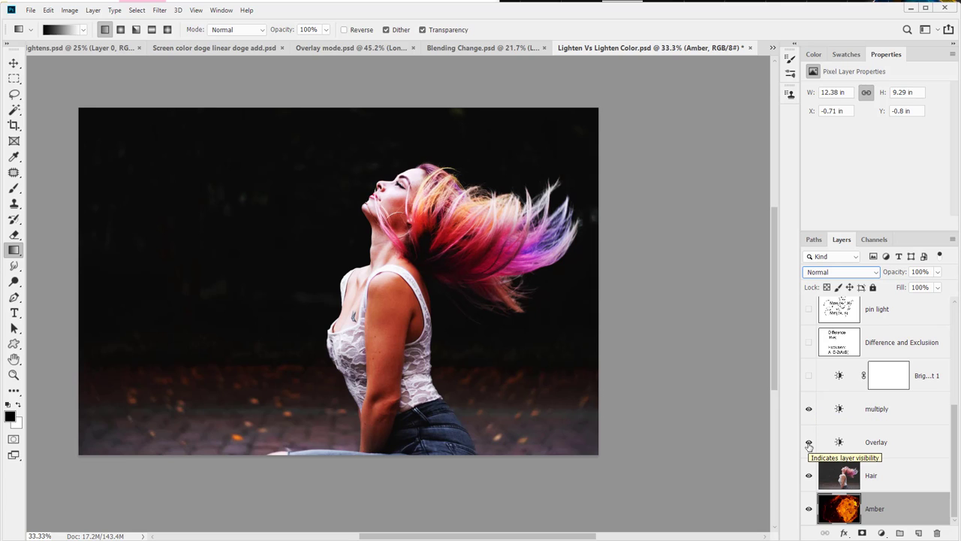
left_click(902, 412)
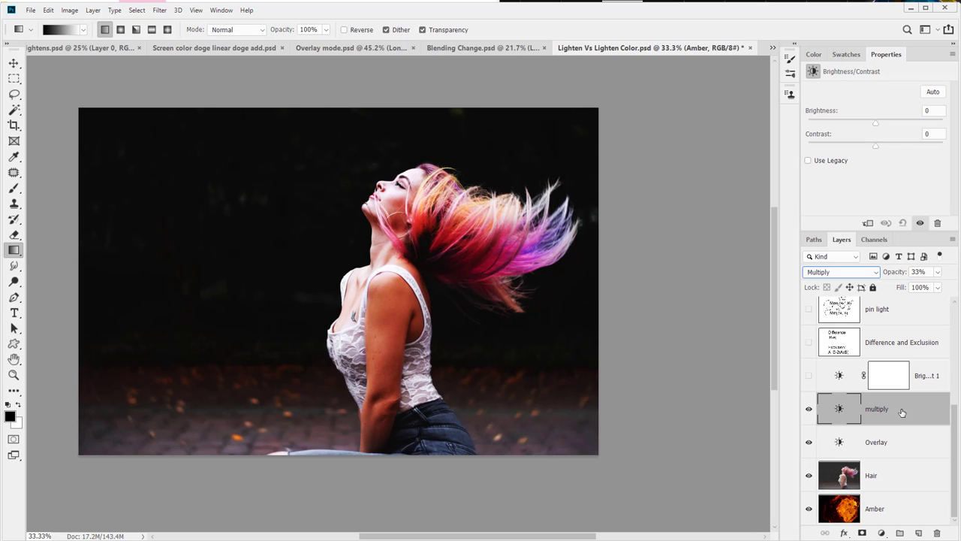
left_click(880, 482, "shift")
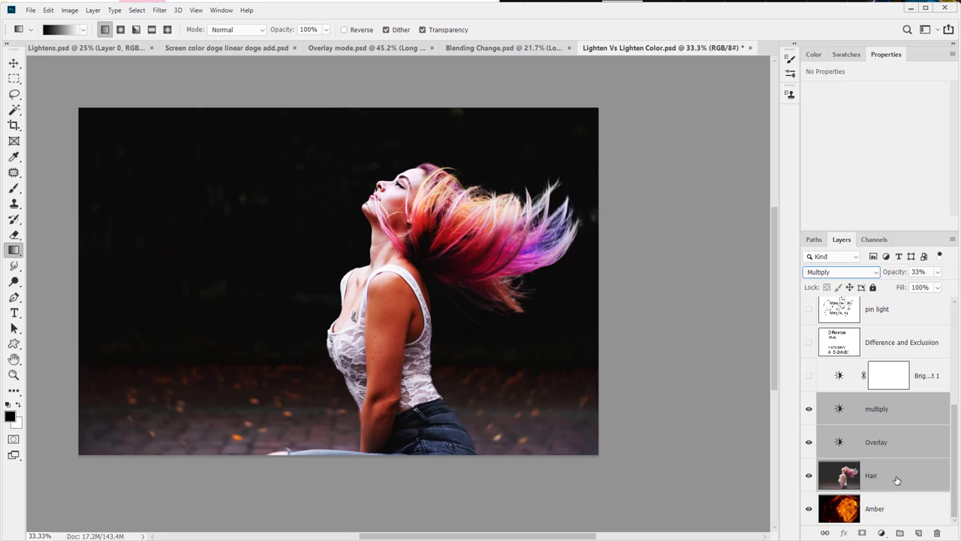
Group the multiply, Overlay and Hair layers into Group 1, then toggle and expand it.
right_click(897, 480)
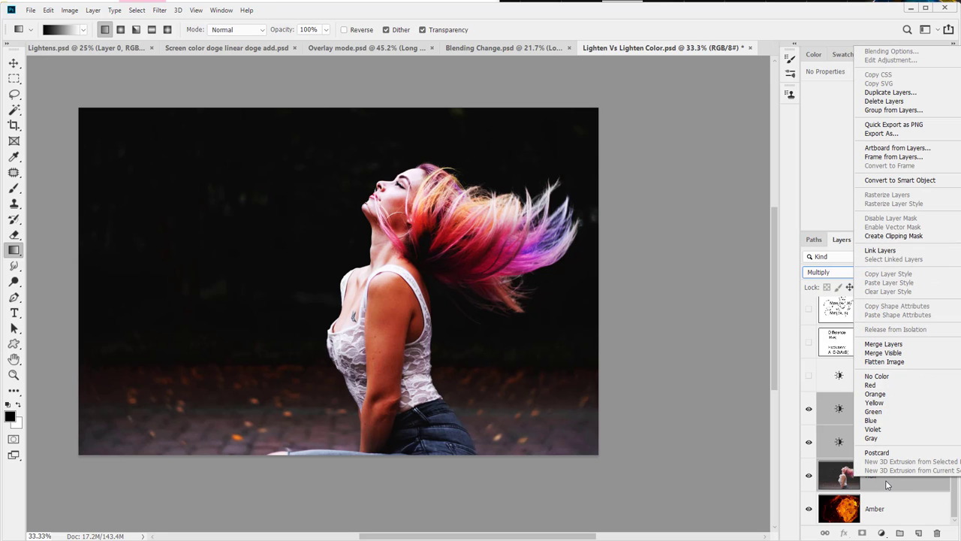
key("Escape")
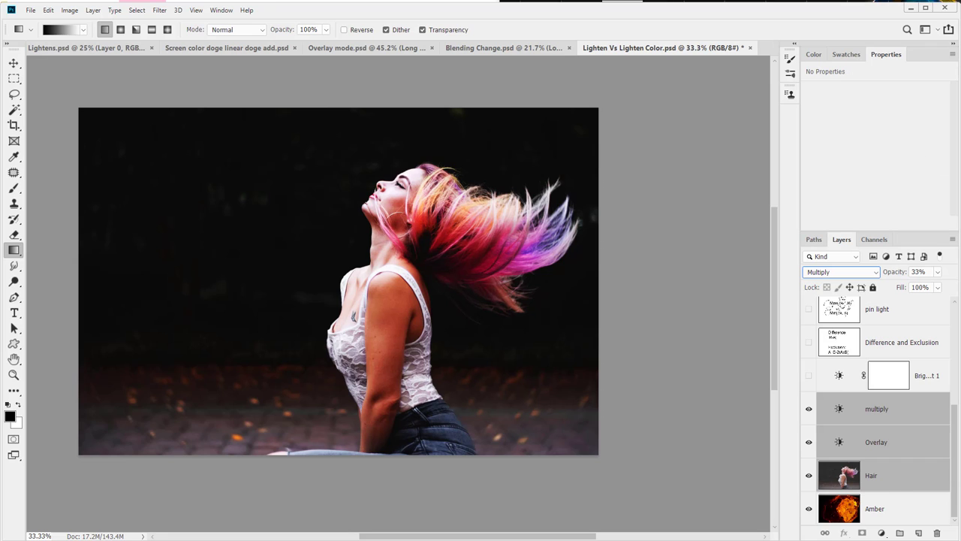
scroll(548, 320, "up", 3)
scroll(547, 321, "down", 2)
scroll(693, 320, "up", 3)
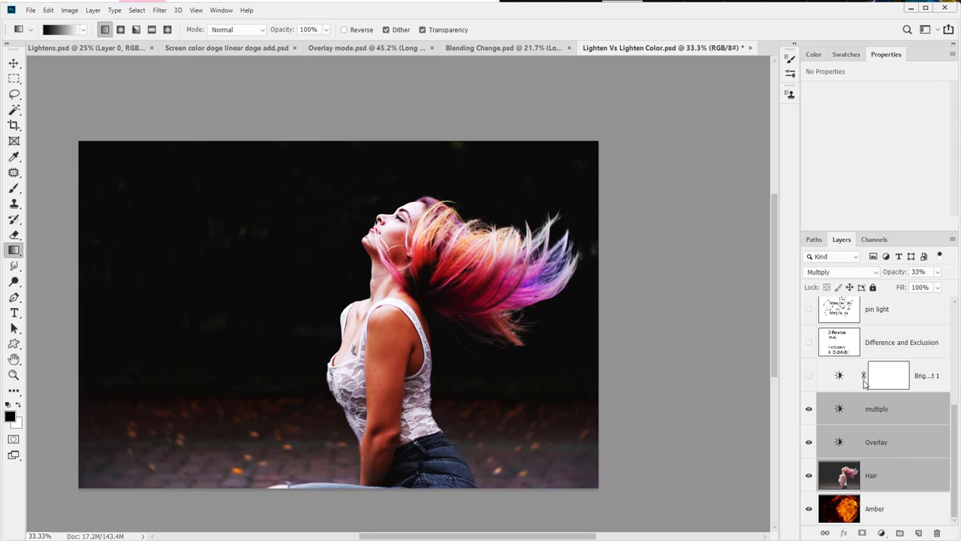
left_click(900, 533)
left_click(809, 486)
left_click(809, 486)
left_click(820, 486)
scroll(848, 450, "down", 3)
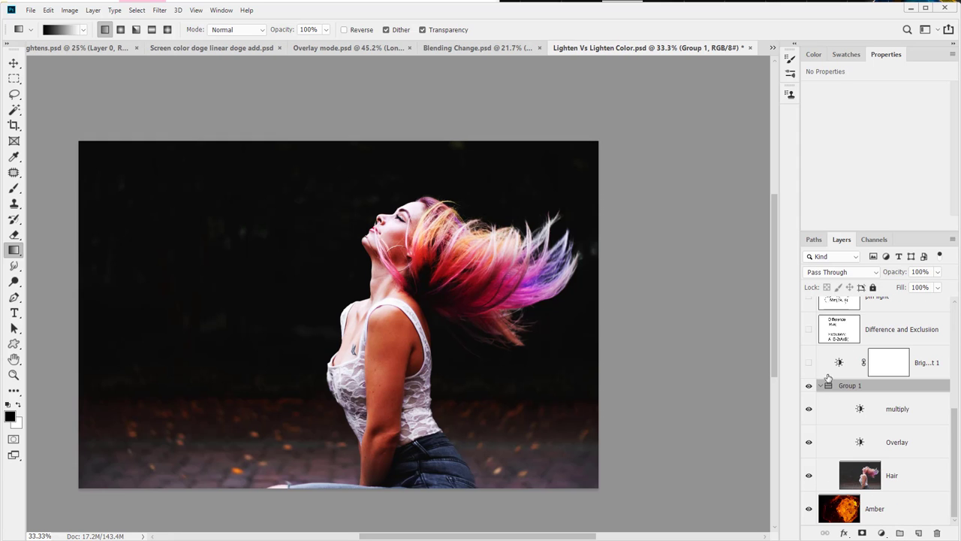
Set Group 1 to Luminosity blending, then recheck its Overlay and multiply layers.
left_click(821, 386)
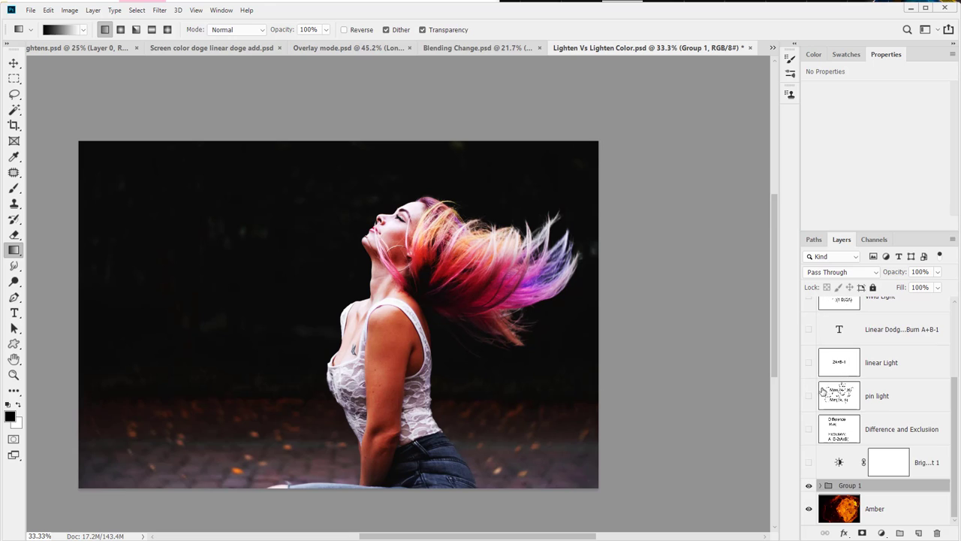
left_click(839, 273)
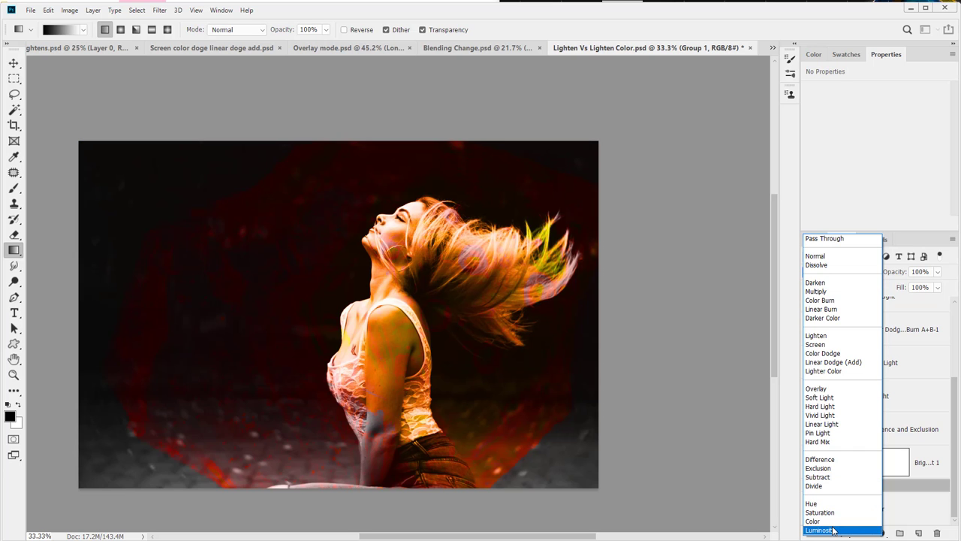
left_click(832, 530)
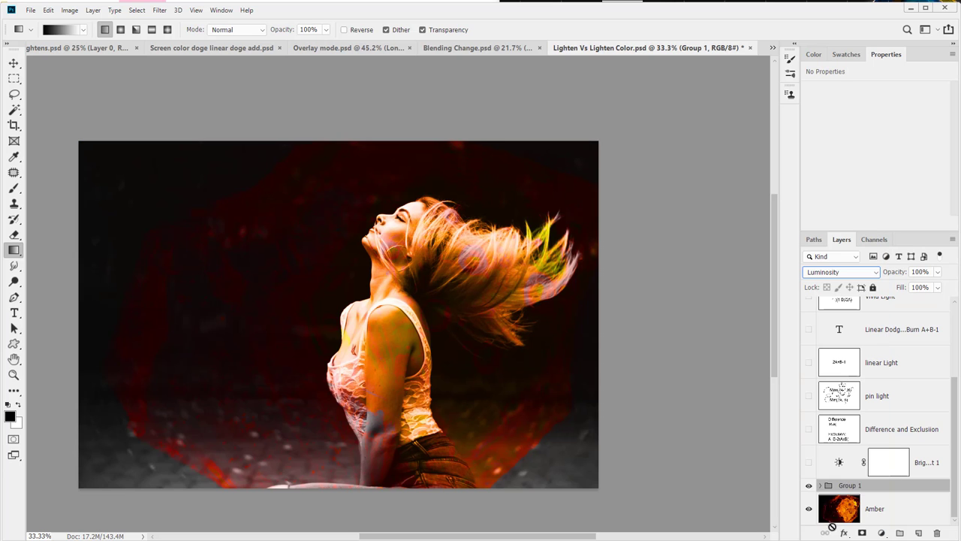
left_click(821, 486)
scroll(824, 466, "down", 3)
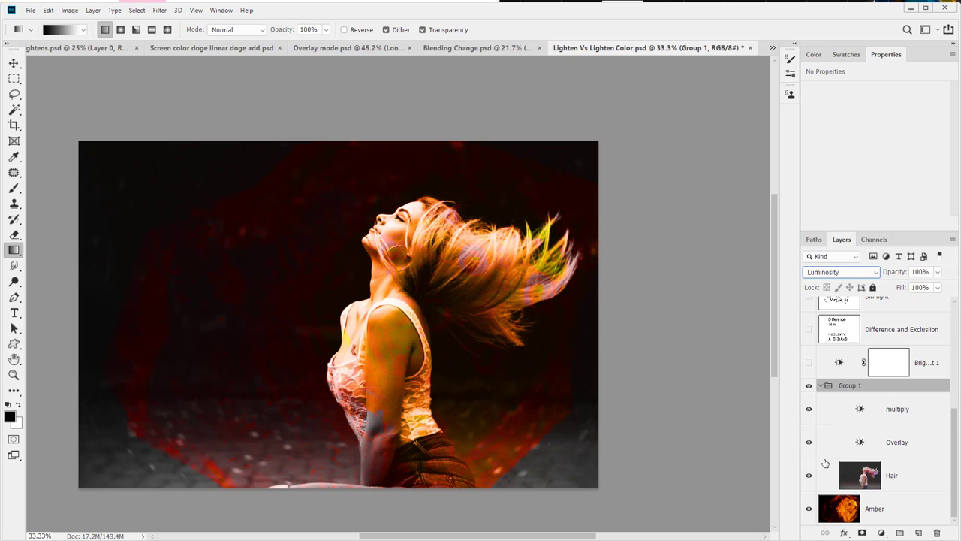
left_click(809, 444)
left_click(809, 443)
left_click(809, 409)
Clip the Overlay and multiply adjustment layers to the Hair layer.
left_click(865, 457)
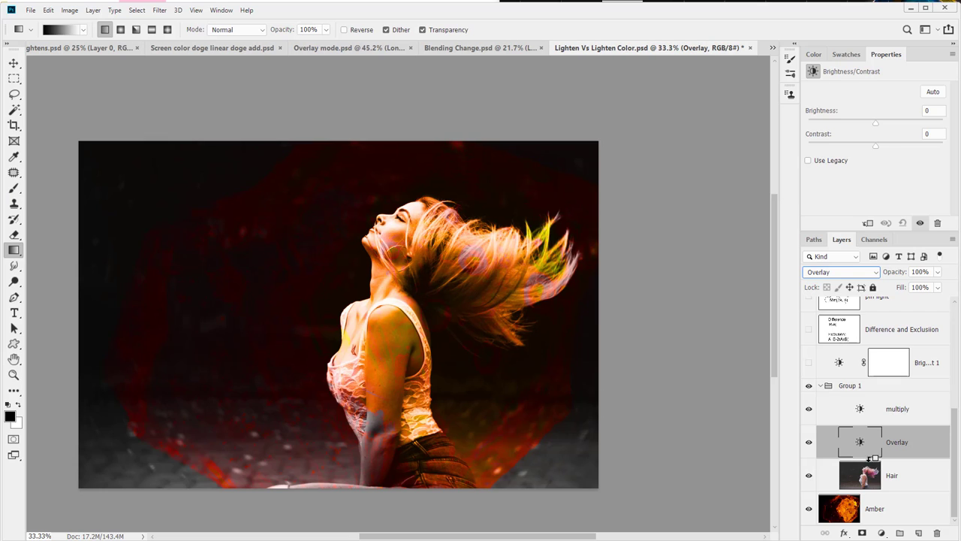
left_click(870, 455, "alt")
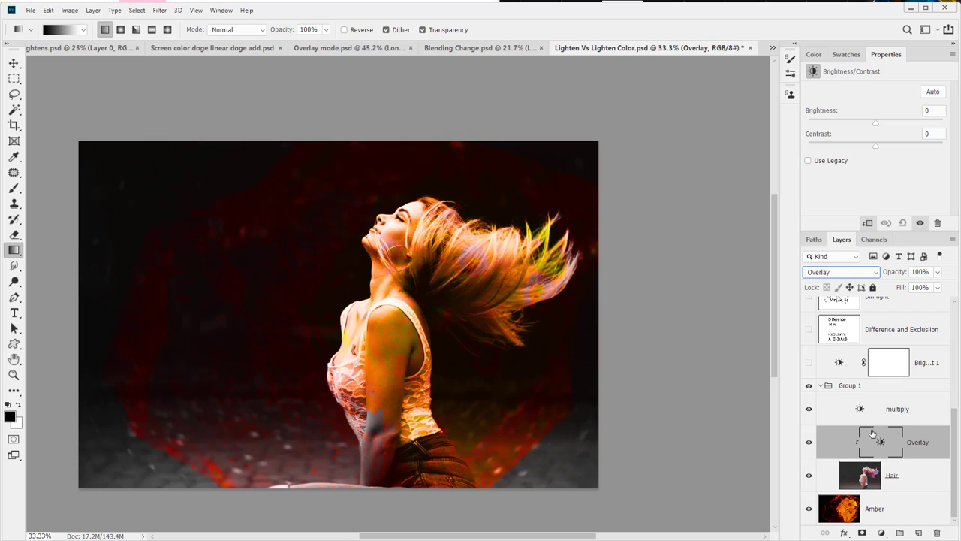
left_click(873, 424, "alt")
Shift the Hair photo about an inch right and re-clip Overlay and multiply to it.
left_click(14, 63)
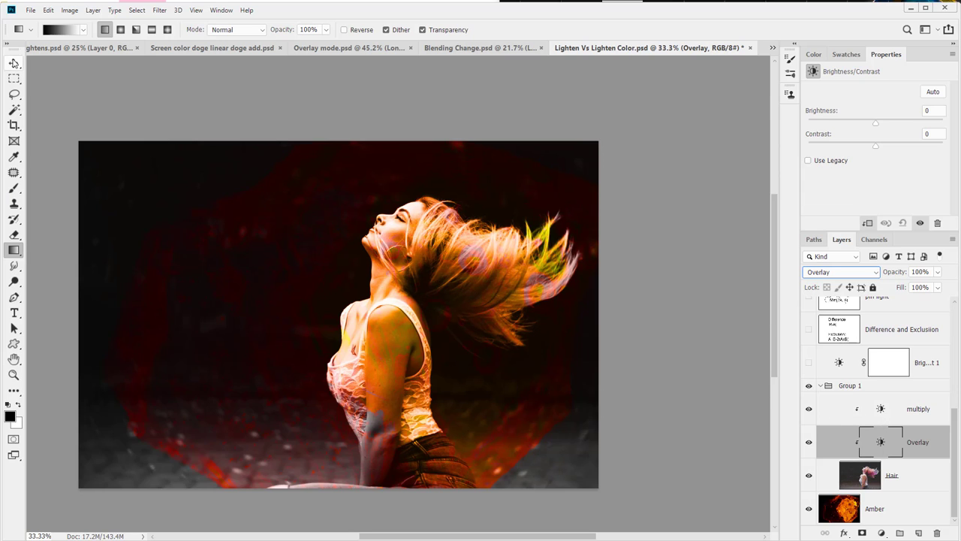
left_click(875, 478)
left_click_drag(298, 369, 436, 369)
left_click(905, 453)
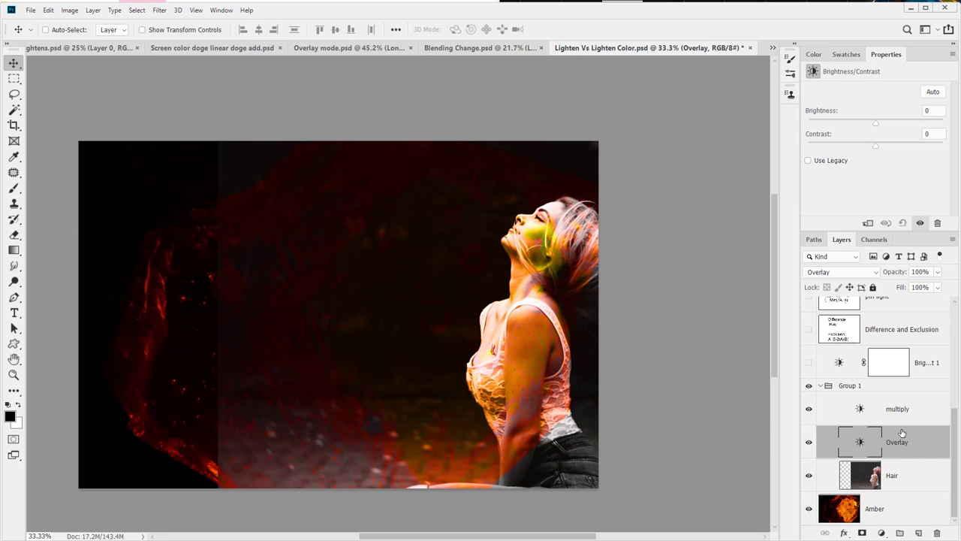
left_click(905, 425, "alt")
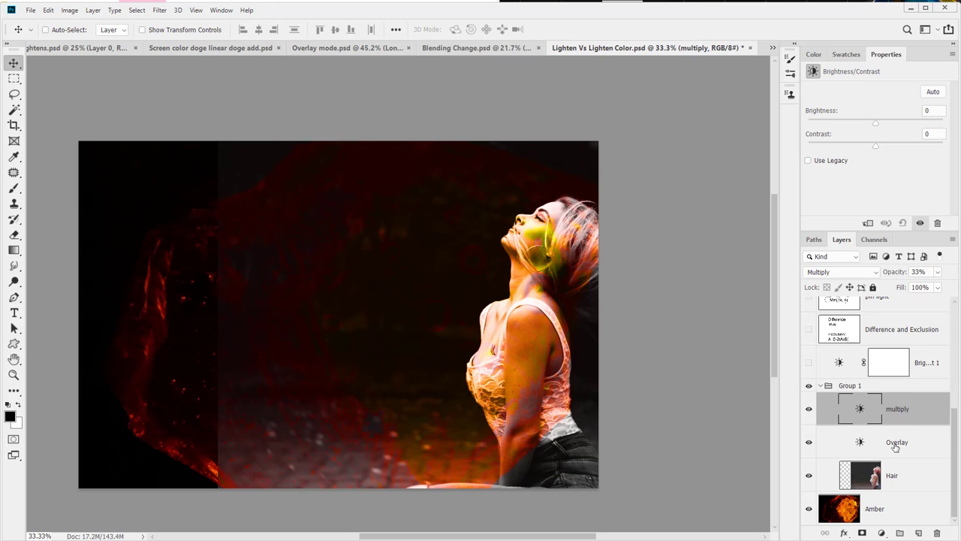
left_click(891, 456, "alt")
left_click(895, 425, "alt")
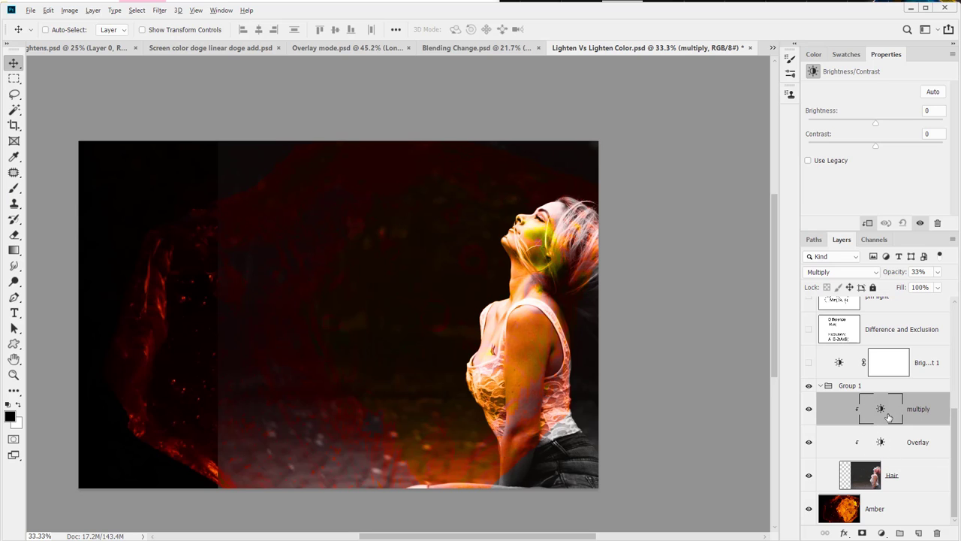
Move the Hair photo back left until X reads 0 in.
left_click(90, 12)
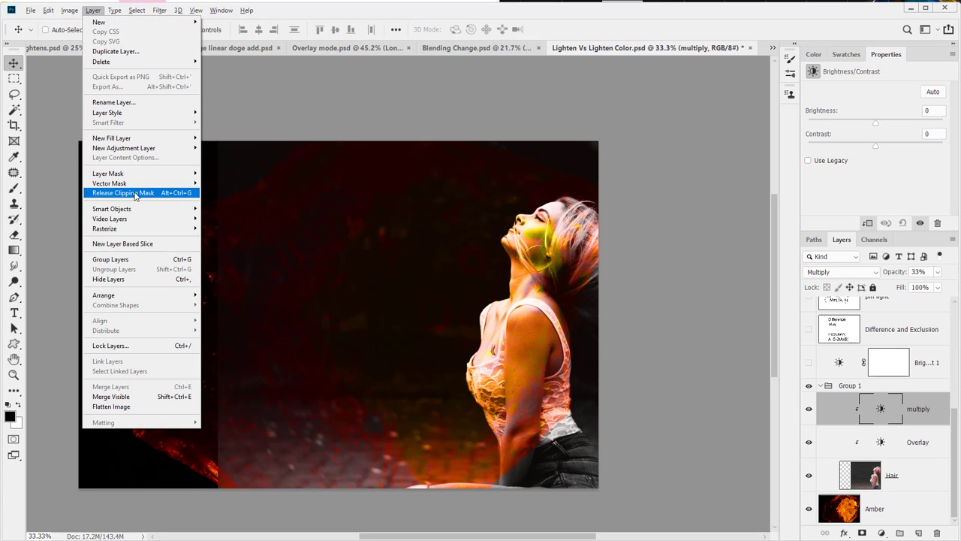
left_click(887, 481)
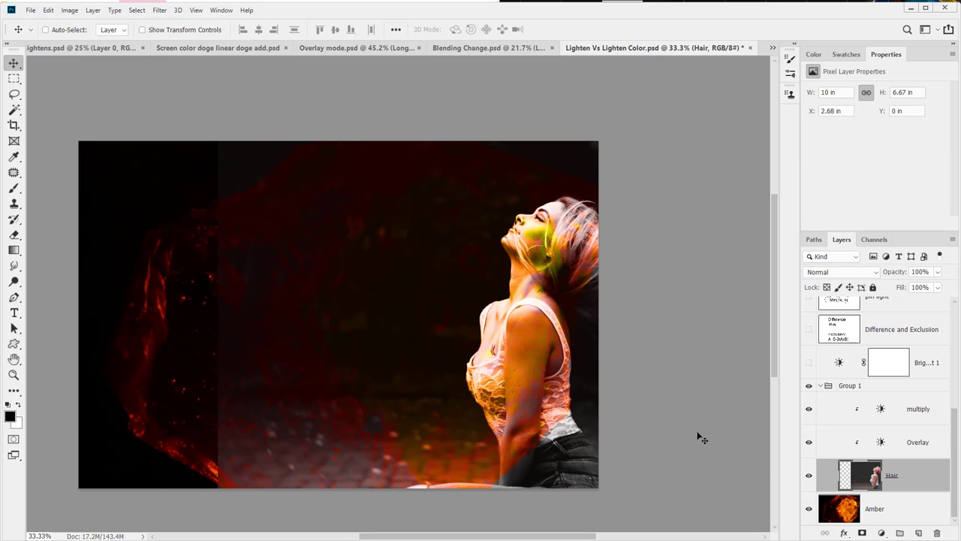
left_click_drag(468, 375, 382, 373)
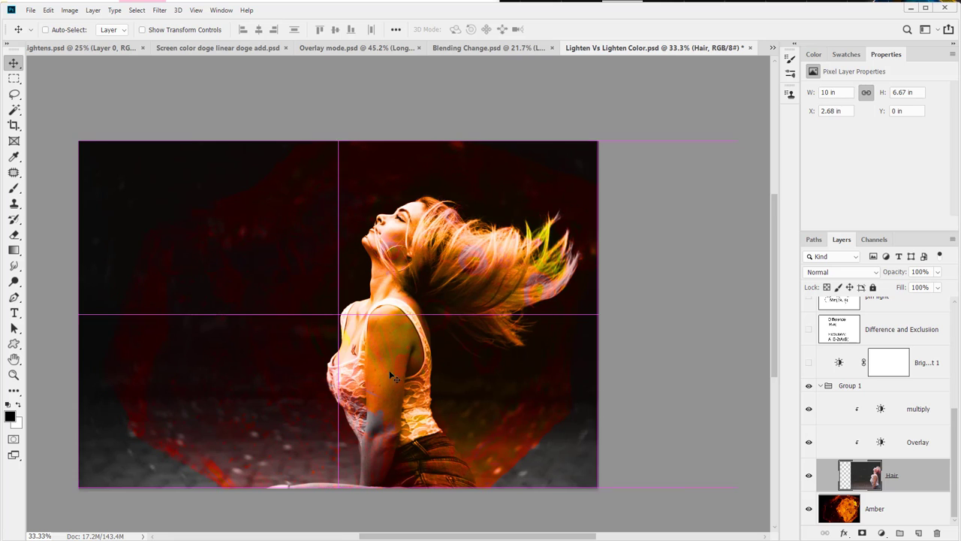
Set Group 1's blend mode to Luminosity.
left_click(864, 388)
left_click(841, 273)
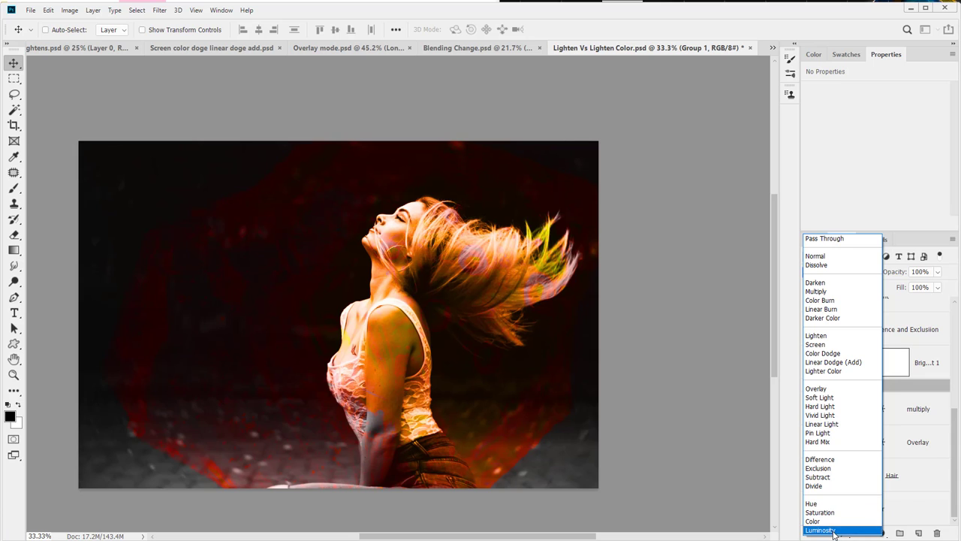
left_click(820, 530)
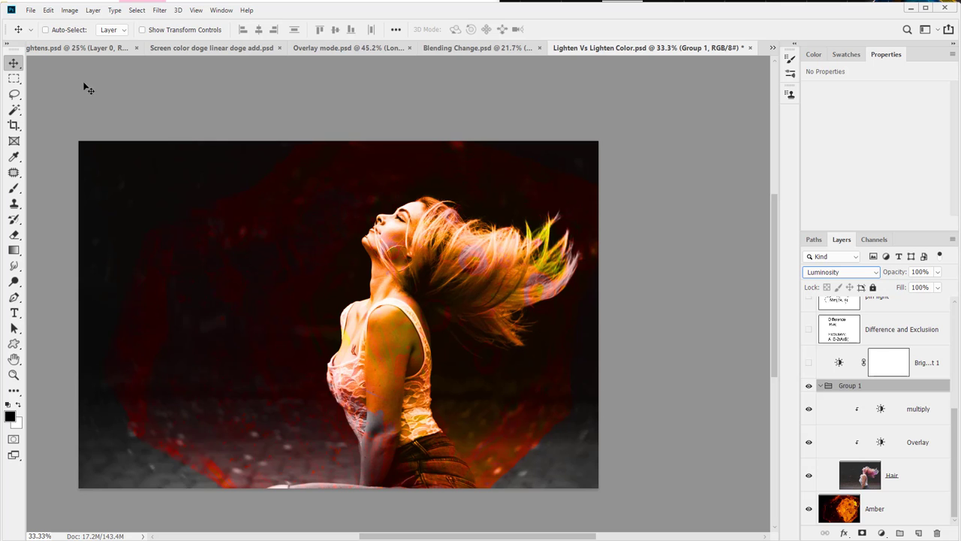
Zoom in on the hair photo, keep Group 1 in Luminosity, and select the Hair layer.
left_click(14, 374)
left_click_drag(337, 241, 399, 329)
left_click(837, 273)
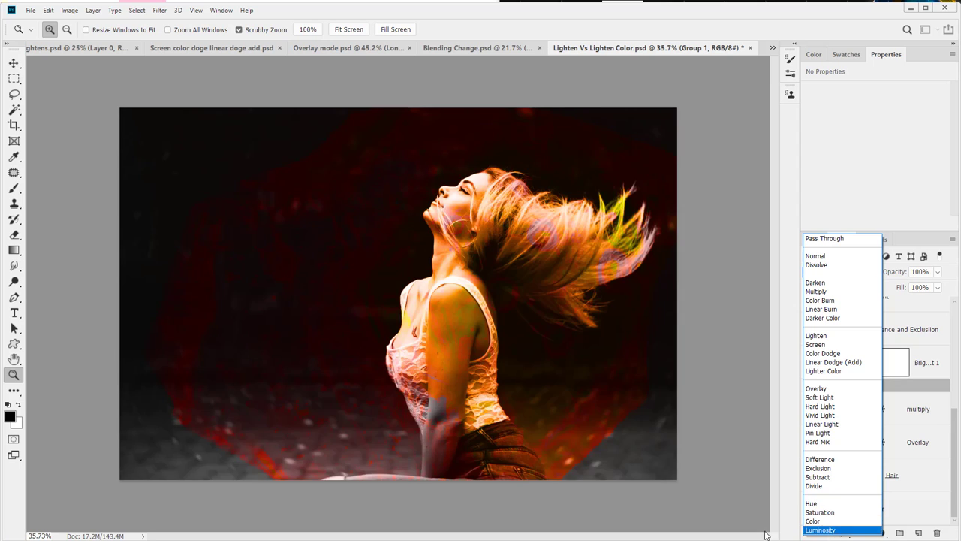
left_click(828, 529)
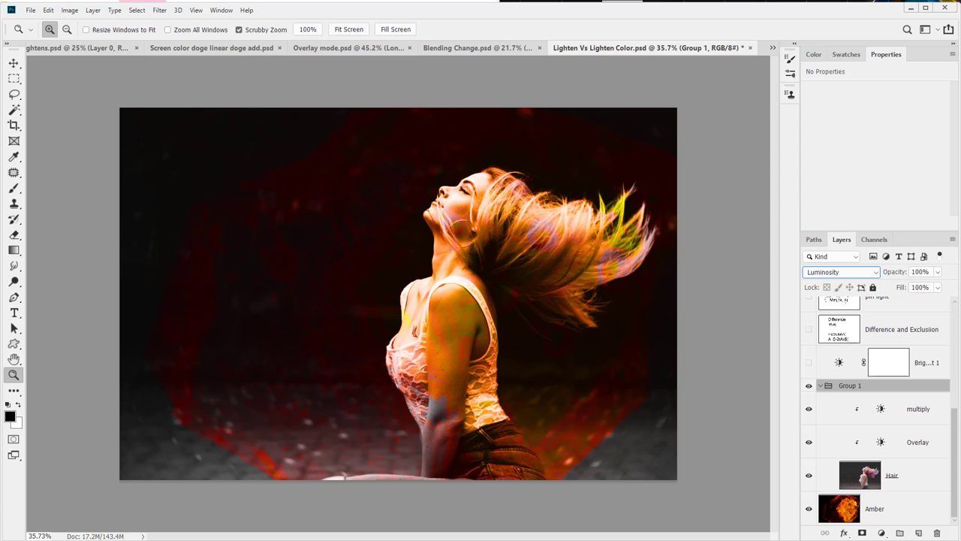
left_click(866, 476)
In Blending Change.psd, hide the Long Gradiant copy layer.
left_click(448, 49)
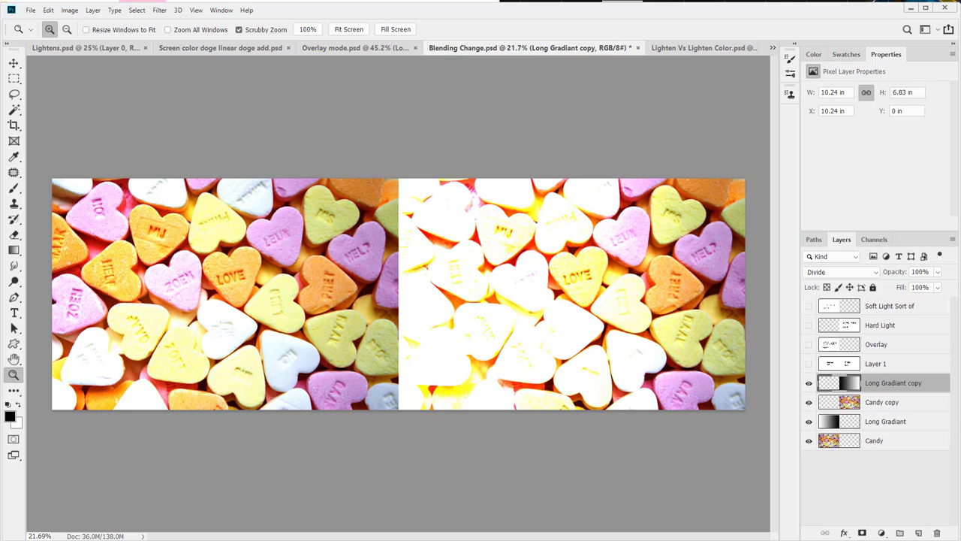
left_click(809, 383)
left_click_drag(809, 402, 918, 532)
left_click(808, 421)
left_click(808, 401)
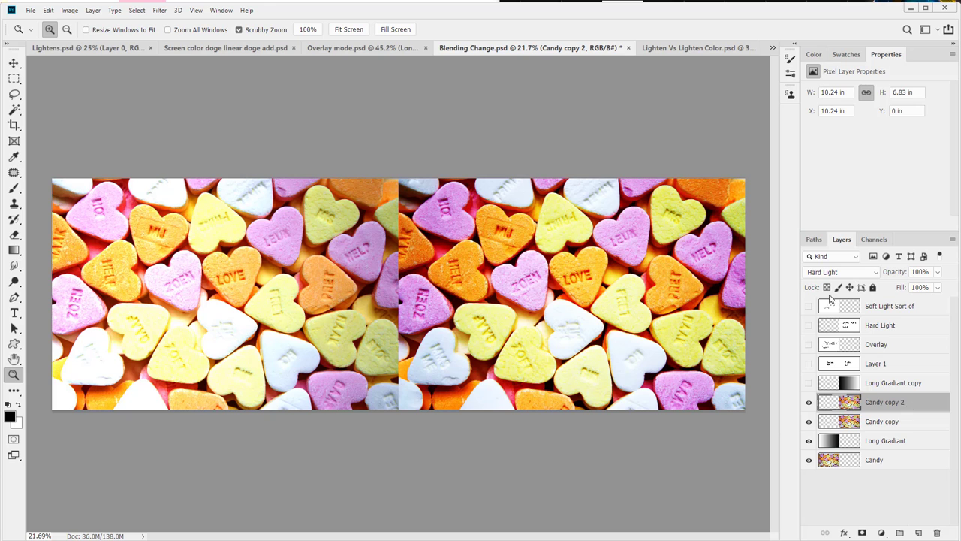
Reset both Candy copy 2 and Candy copy to Normal blending.
left_click(839, 272)
left_click(818, 188)
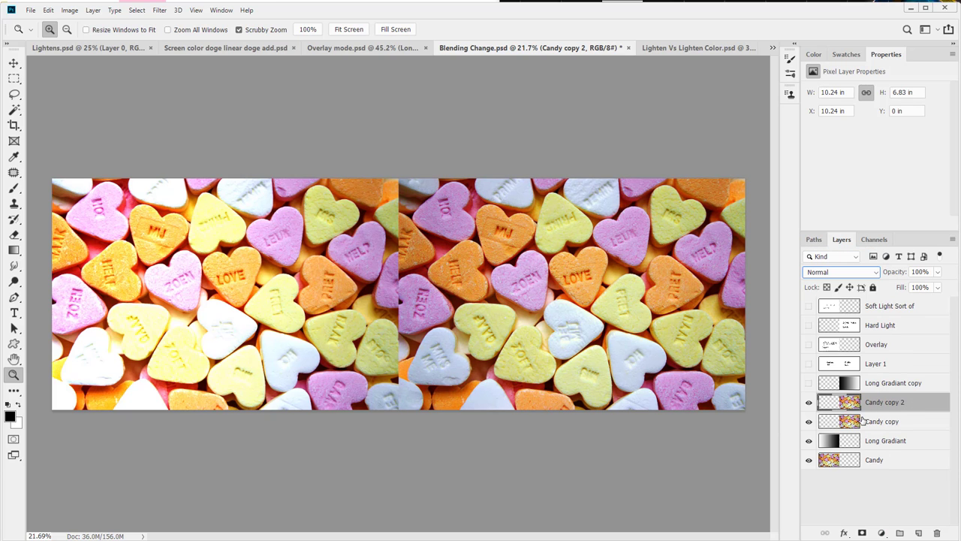
left_click(862, 422)
left_click(847, 274)
left_click(824, 259)
Try Saturation blending on Candy copy 2, toggling its visibility to compare.
left_click(847, 401)
left_click(843, 274)
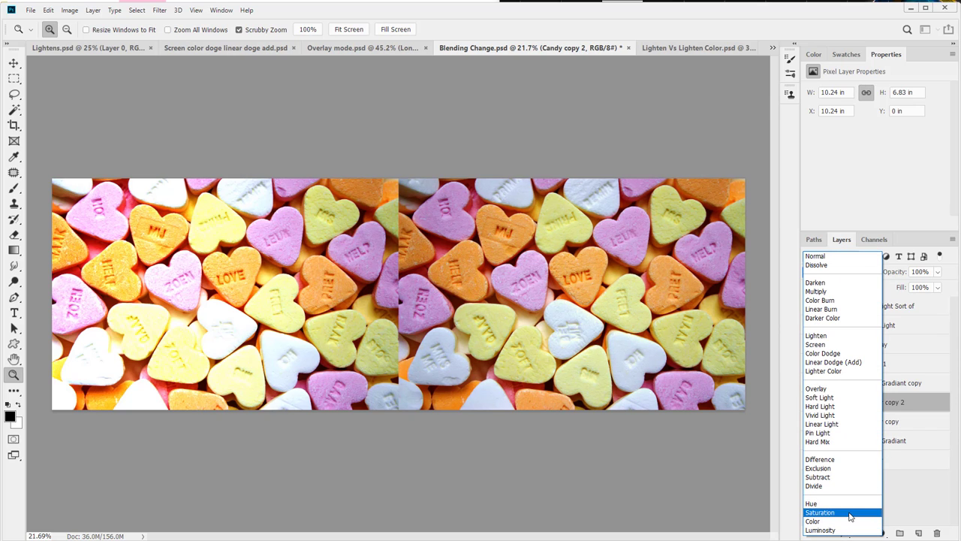
left_click(845, 512)
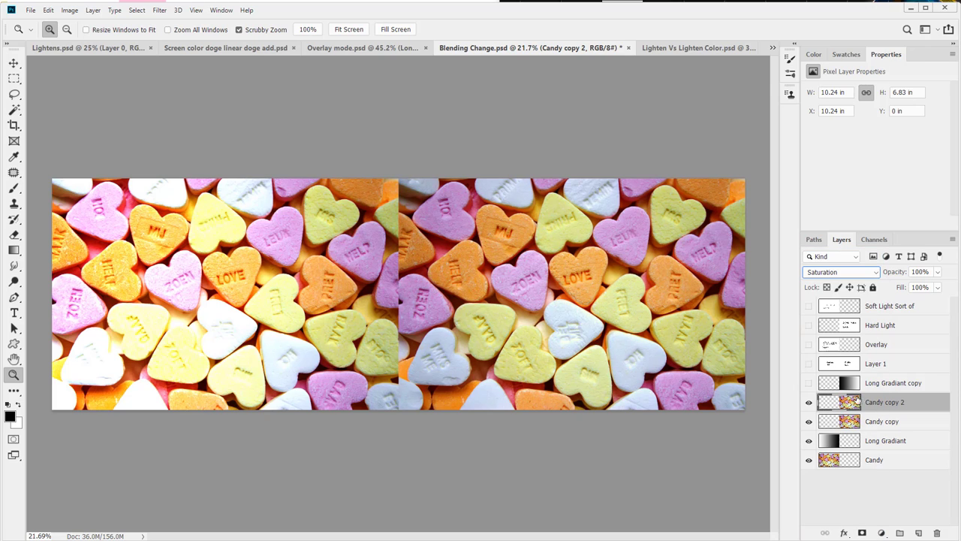
left_click(809, 403)
left_click(810, 404)
left_click(809, 404)
left_click(809, 404)
Set Candy copy 2 to Color and hide the Long Gradiant and Candy layers.
left_click(835, 273)
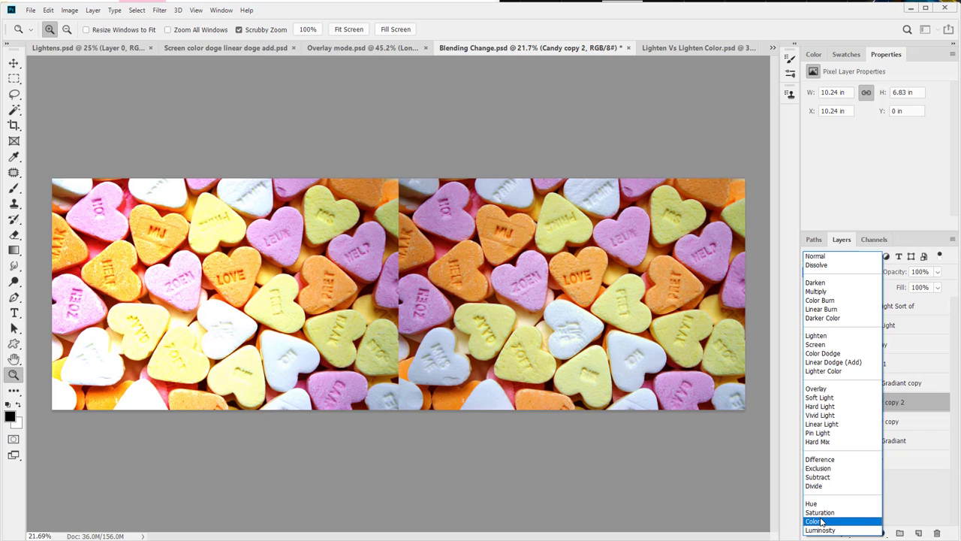
left_click(815, 521)
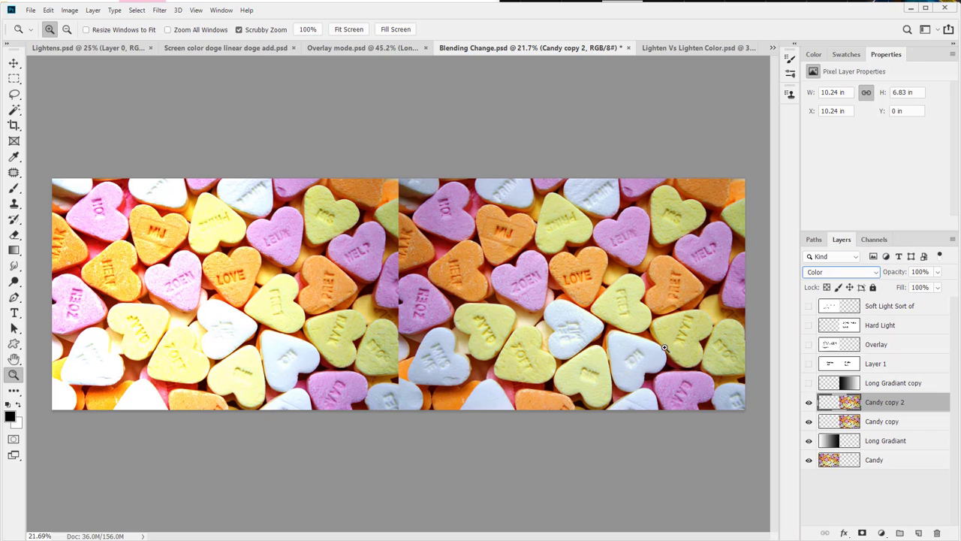
left_click_drag(809, 441, 809, 461)
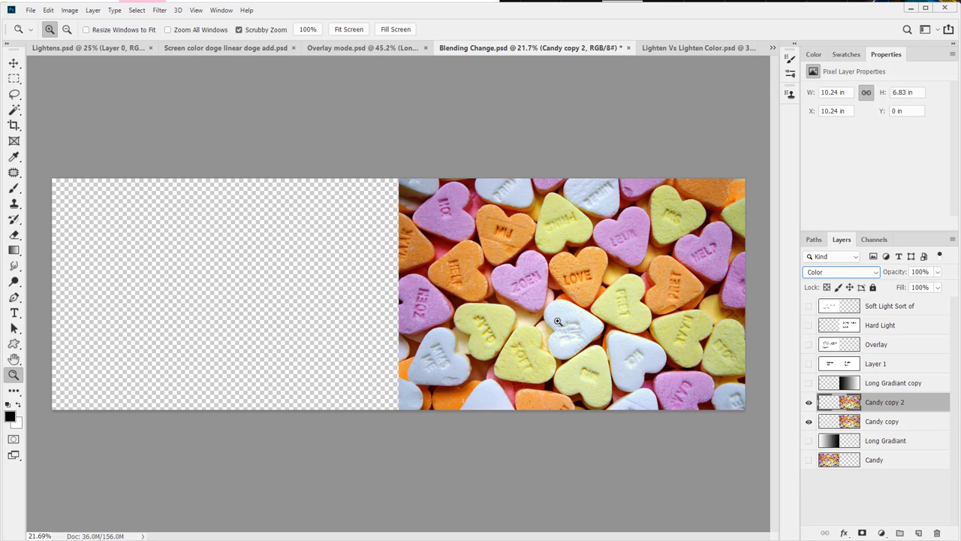
Shift Candy copy 2 slightly left and zoom in on the candy hearts.
left_click(14, 63)
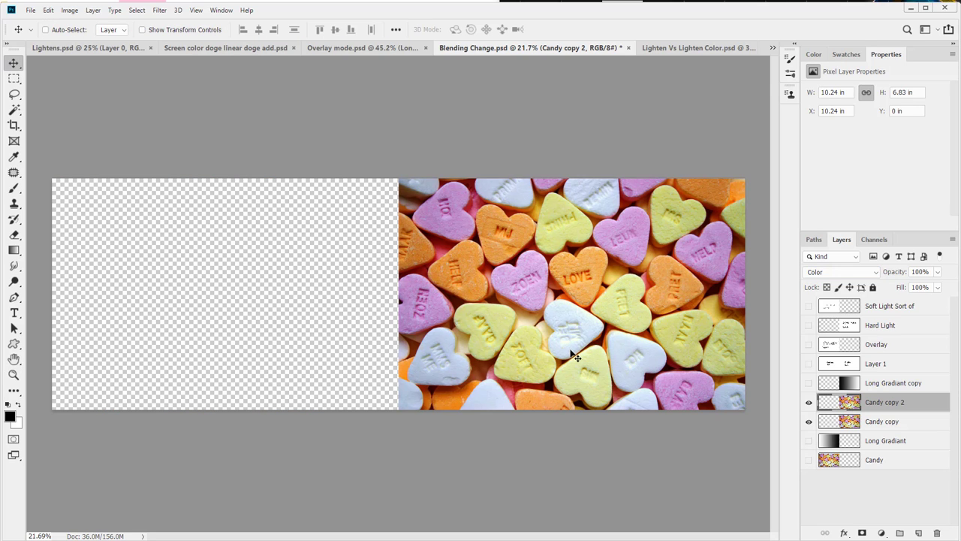
left_click_drag(573, 358, 559, 353)
key("z")
mouse_move(493, 341)
left_mouse_down()
mouse_move(516, 337)
mouse_move(480, 340)
left_mouse_up()
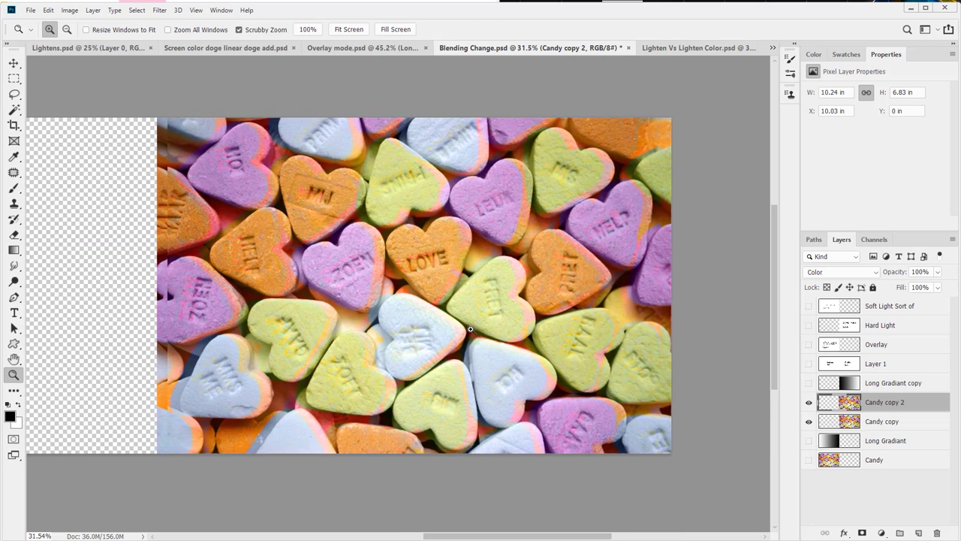
Nudge Candy copy 2 with the arrow keys to X 10.2 in, Y -0.09 in, then preview blend modes.
key("v")
left_click(388, 346)
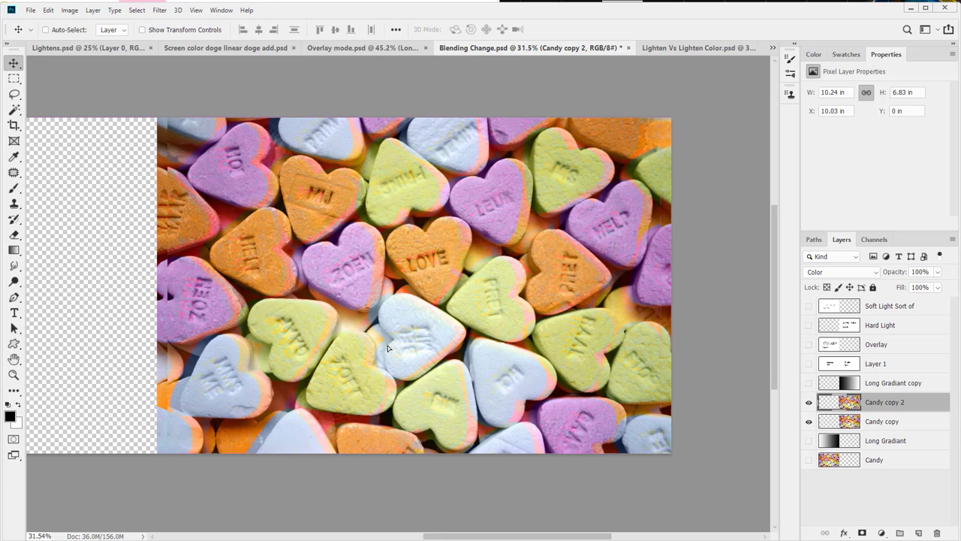
key("Up")
key("Up")
key("Up")
key("Up")
key("Up")
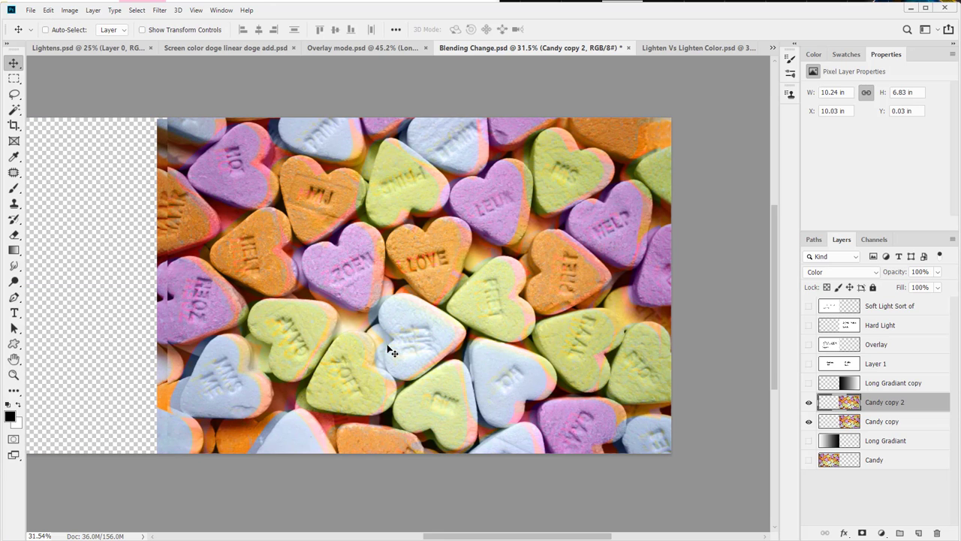
key("Right")
key("Right")
key("Right")
key("Right")
key("Right")
key("Right")
key("Right")
key("Up")
key("Up")
key("Right")
key("Right")
key("Down")
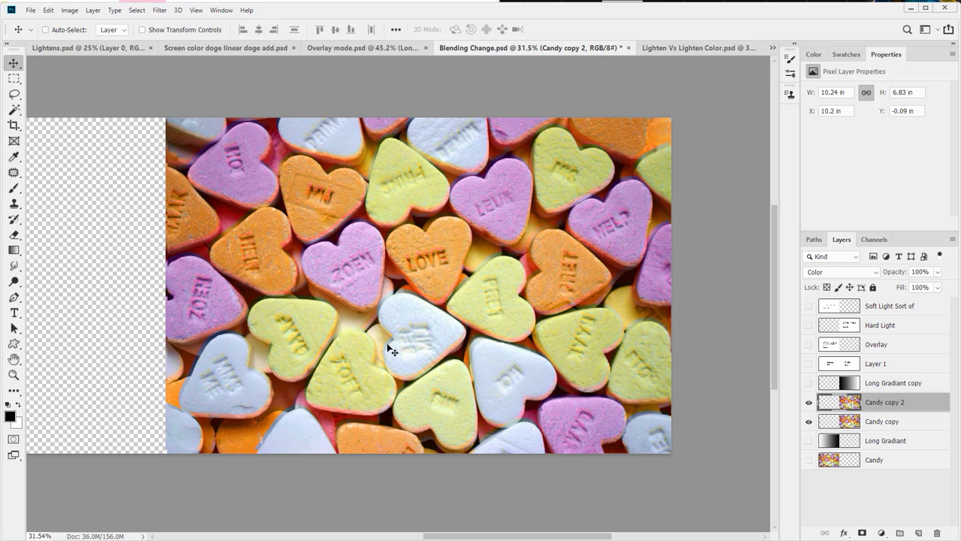
left_click(841, 273)
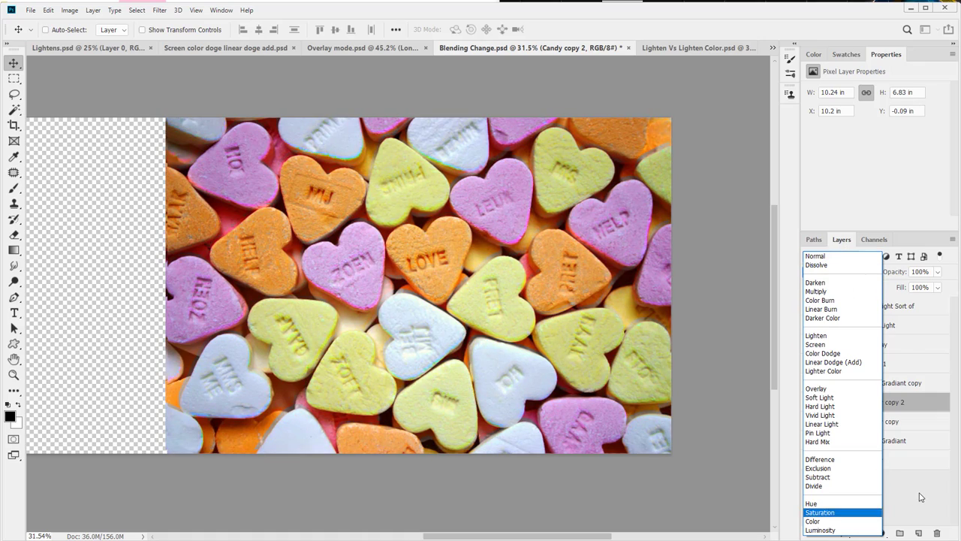
Keep Candy copy 2 in Color mode and switch to Lighten Vs Lighten Color.psd.
left_click(814, 520)
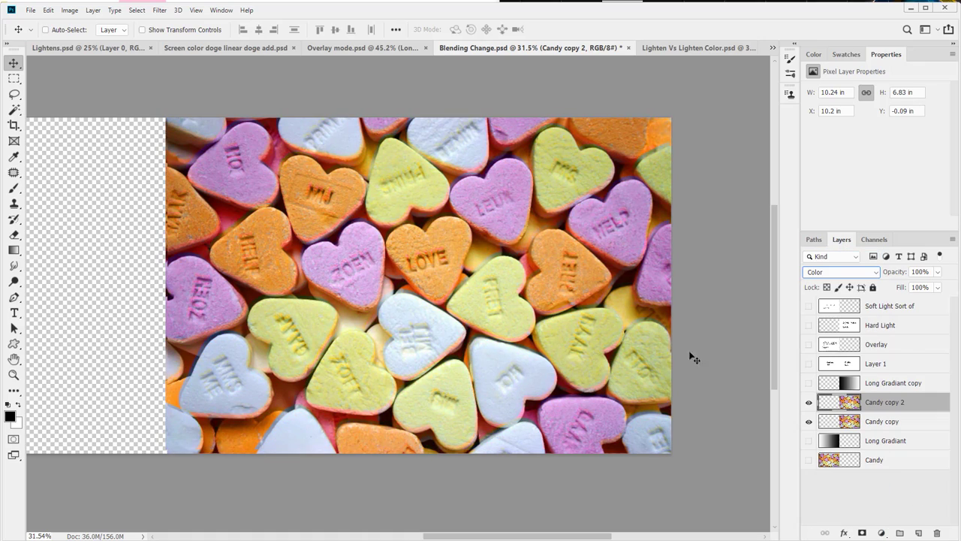
left_click(377, 49)
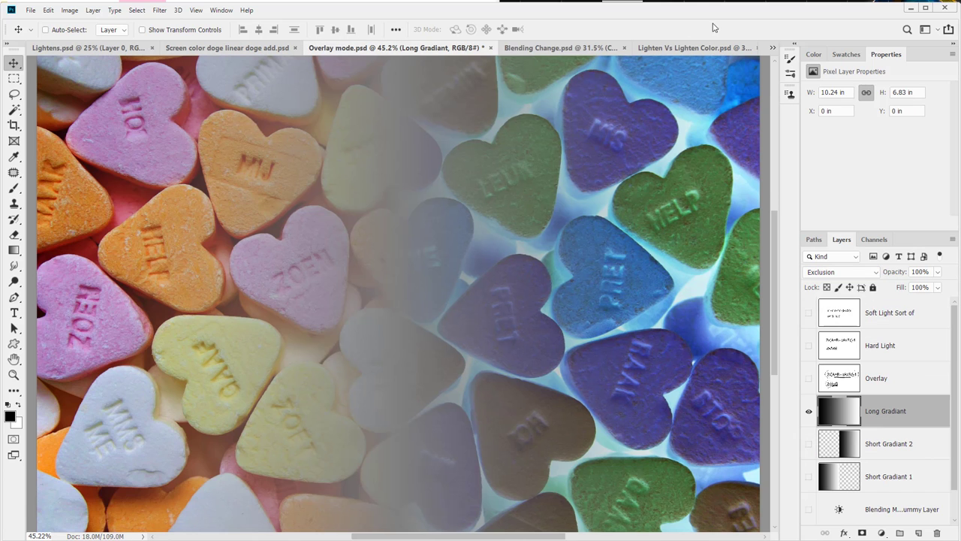
left_click(684, 50)
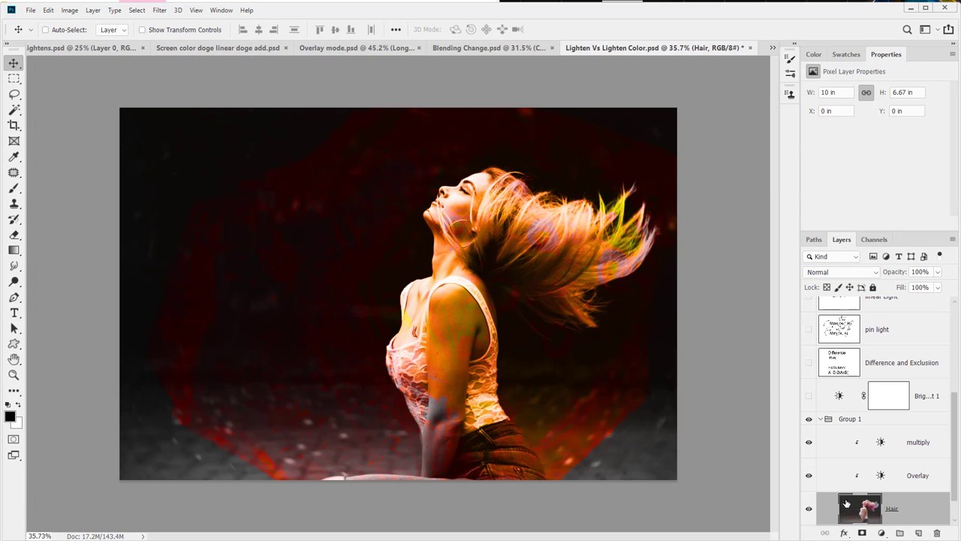
Move multiply, Overlay and Hair above Brightness 1 and delete the empty Group 1.
left_click(893, 443, "ctrl")
left_click(901, 480, "ctrl")
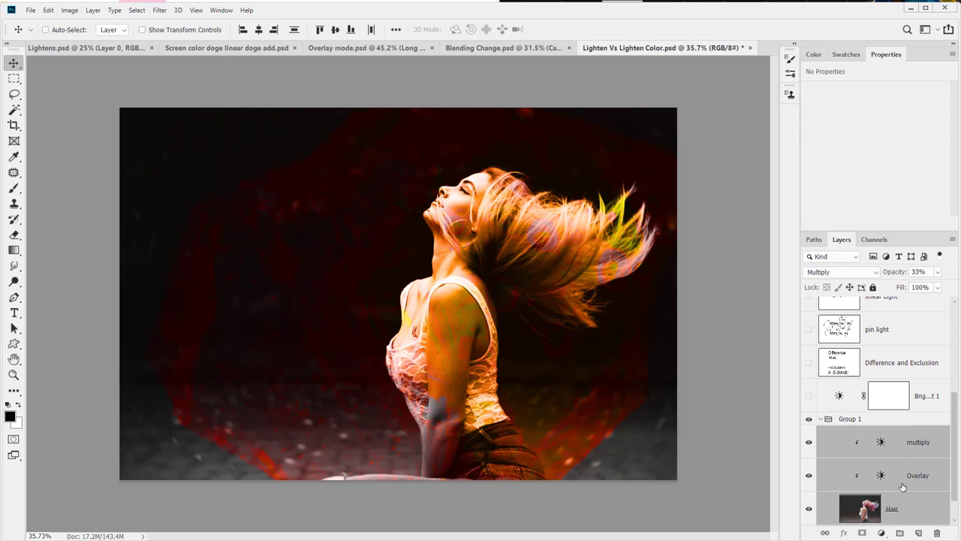
left_click_drag(901, 489, 879, 424)
left_click_drag(886, 459, 888, 383)
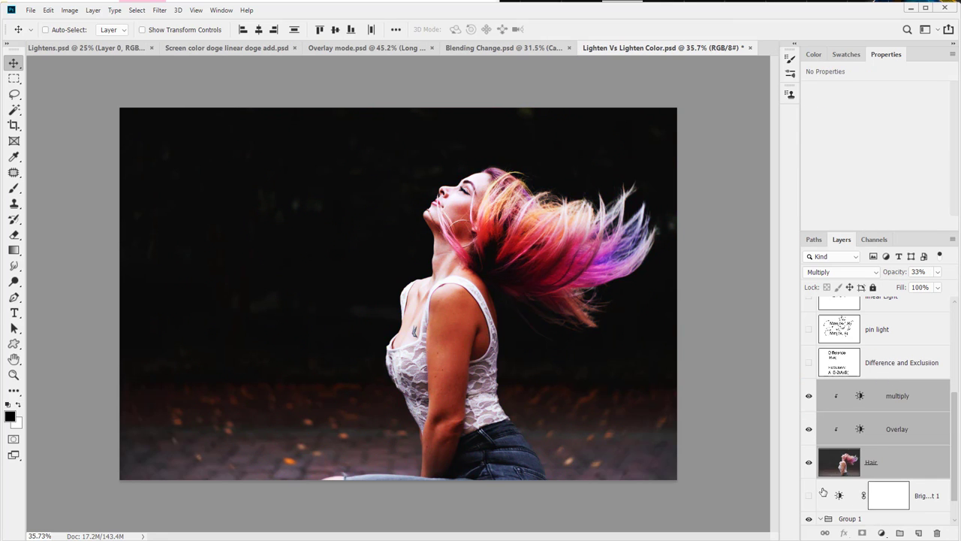
scroll(822, 488, "down", 1)
left_click_drag(822, 489, 937, 532)
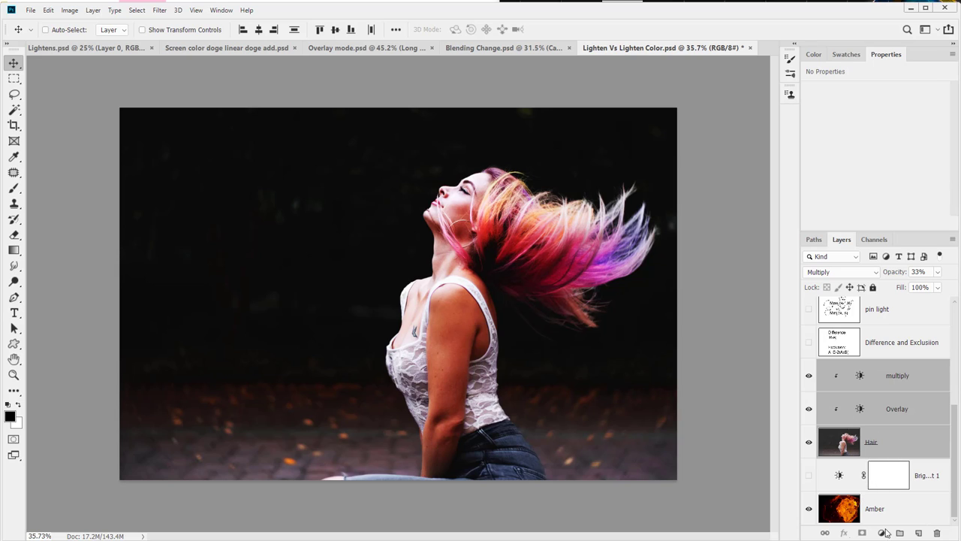
Convert the selected layers to a smart object and add Crystallize at cell size 109.
right_click(916, 448)
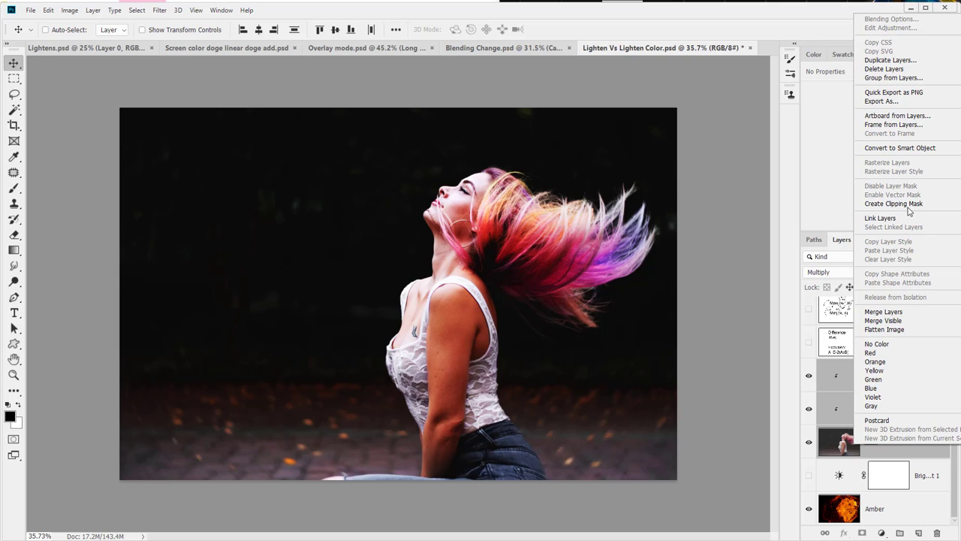
left_click(900, 147)
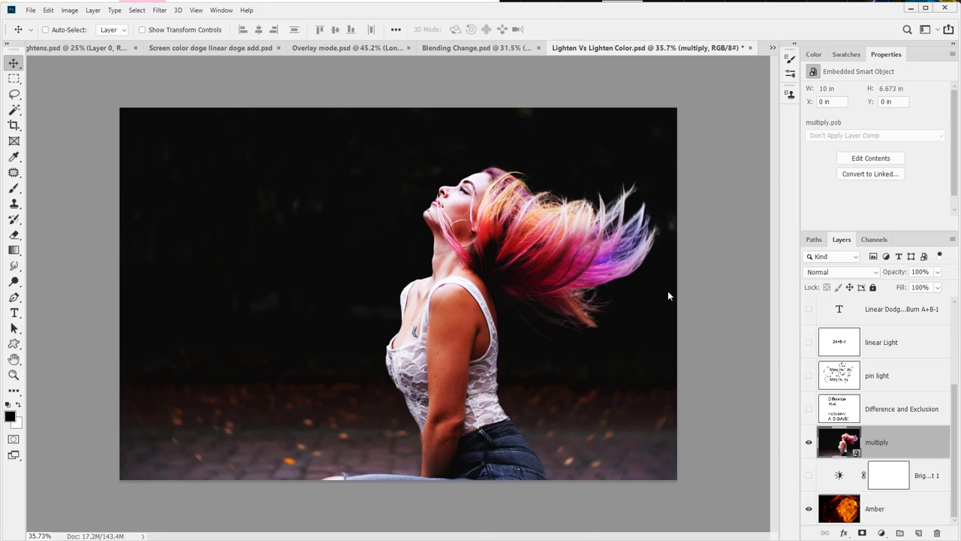
left_click(221, 10)
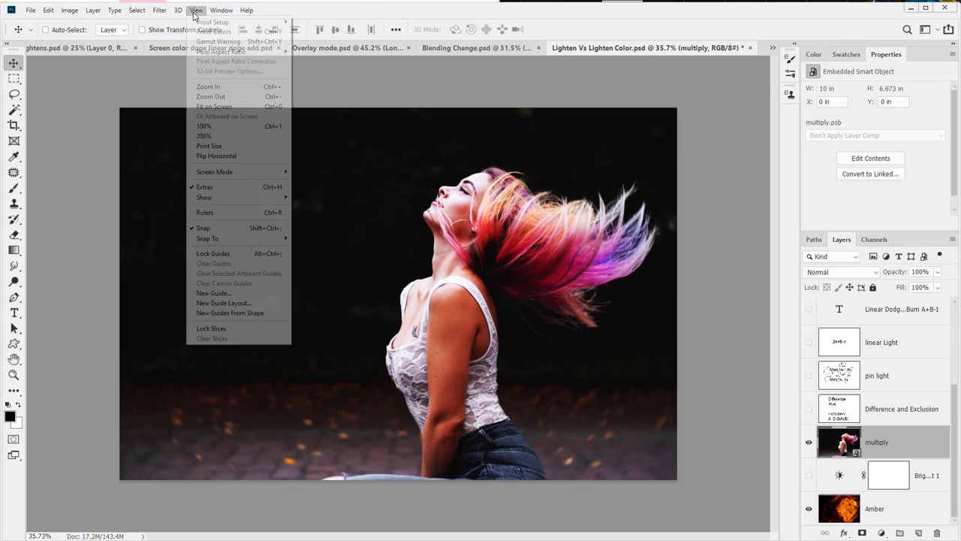
mouse_move(160, 10)
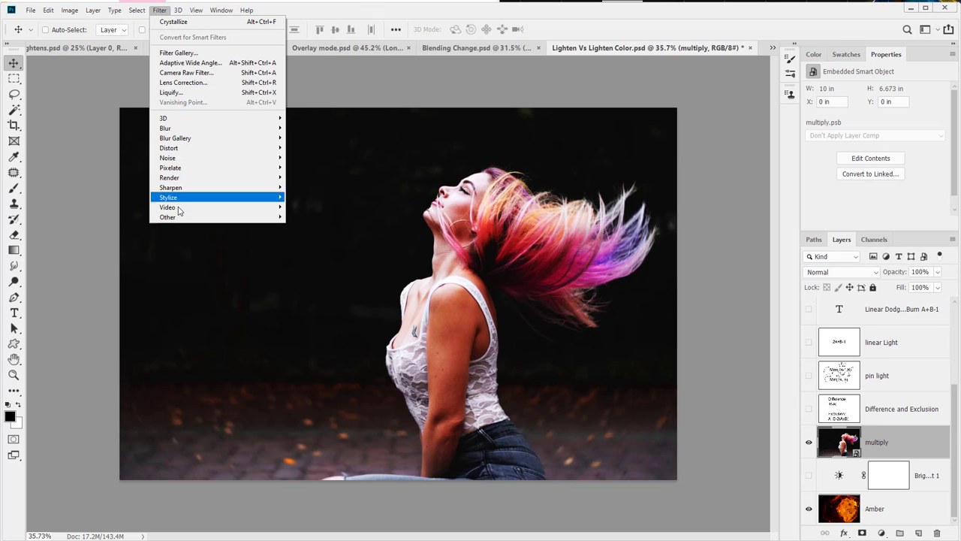
mouse_move(185, 129)
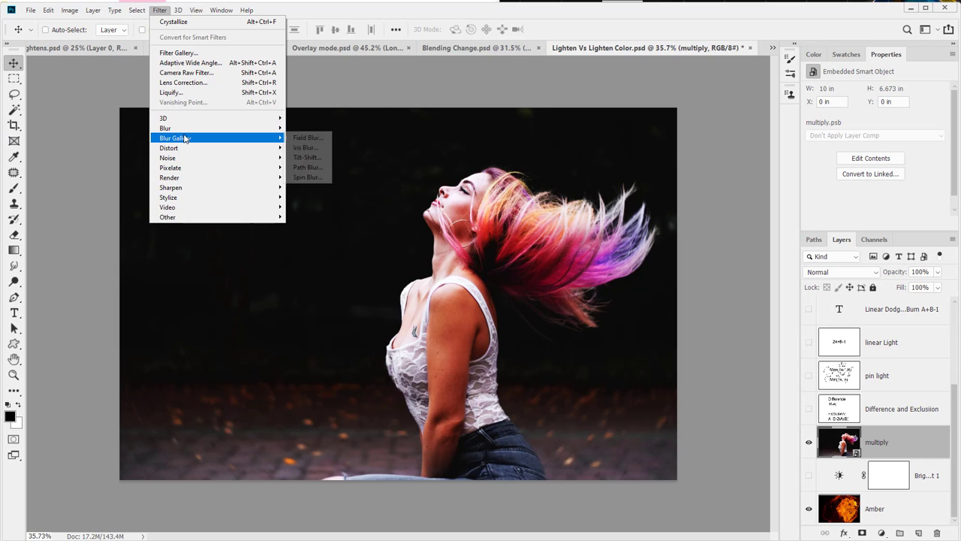
mouse_move(233, 168)
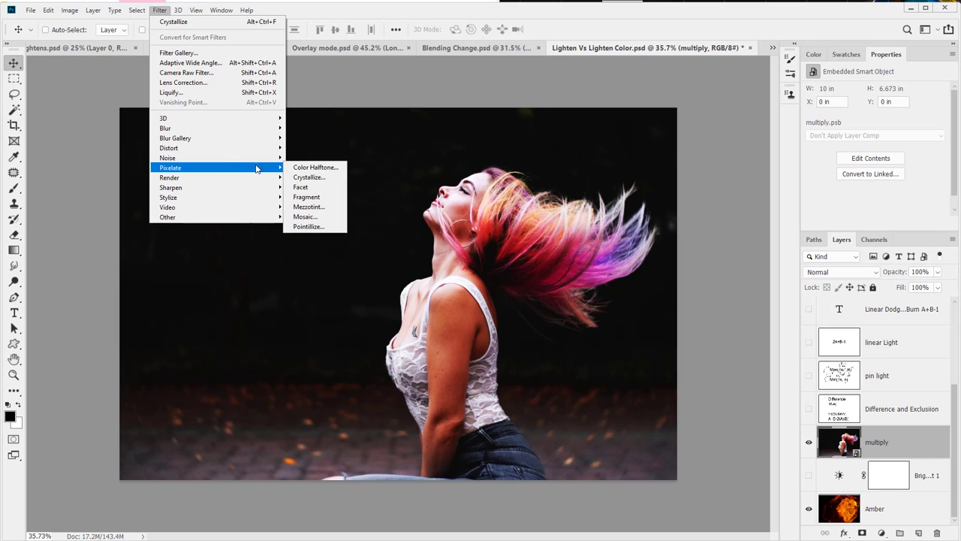
left_click(308, 177)
left_click(585, 143)
Open the Crystallize filter's blending options and try Soft Light mode.
scroll(931, 495, "down", 1)
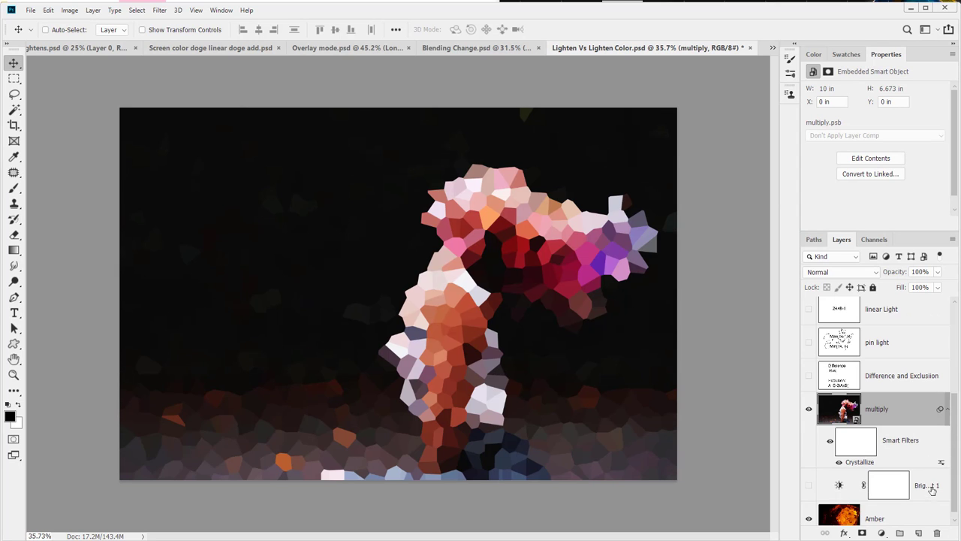
double_click(941, 463)
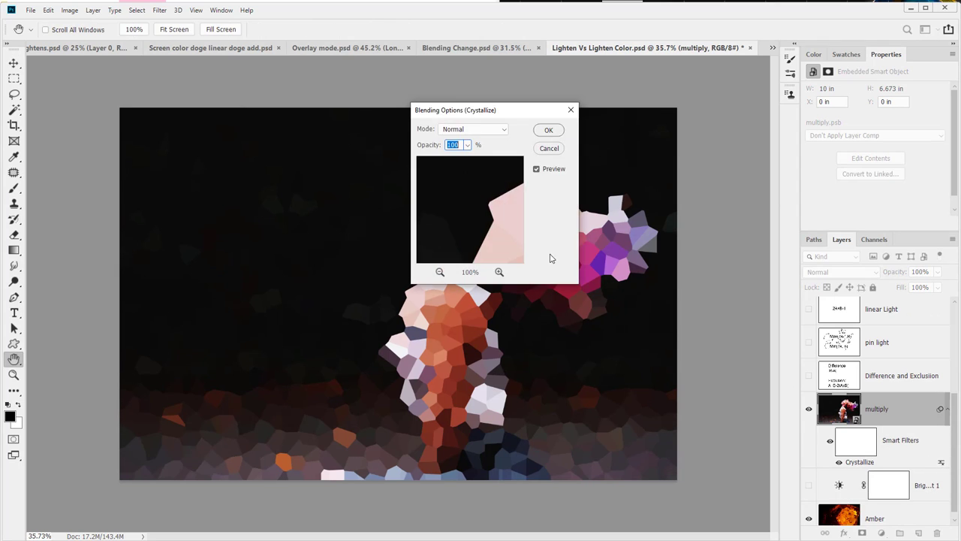
left_click(473, 129)
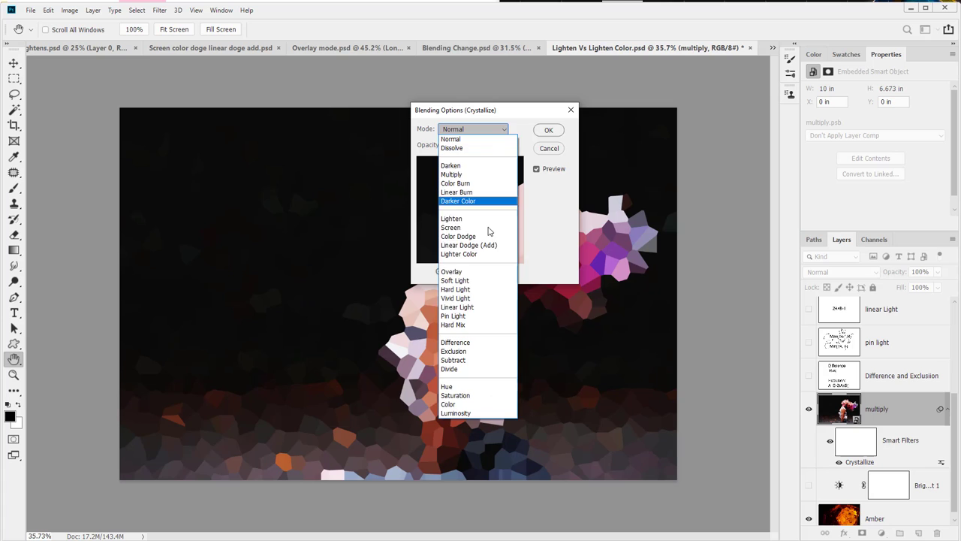
left_click(481, 281)
left_click_drag(477, 113, 238, 211)
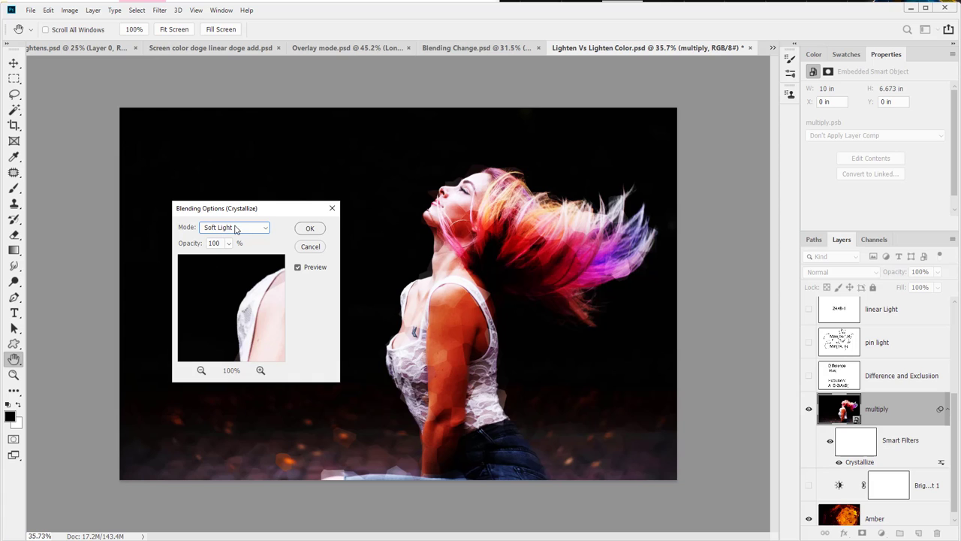
Compare Hard Light and Soft Light for the filter, then cancel the blending changes.
left_click(235, 228)
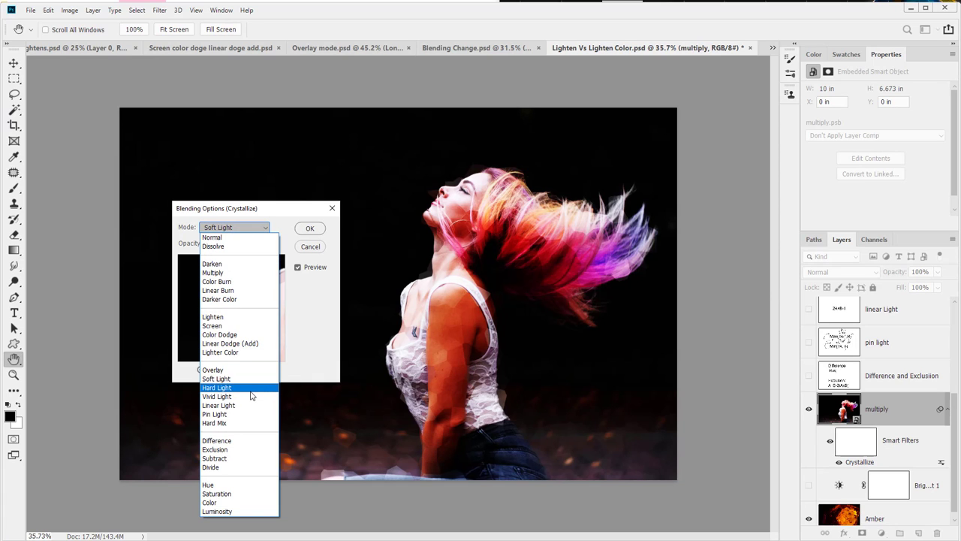
left_click(217, 388)
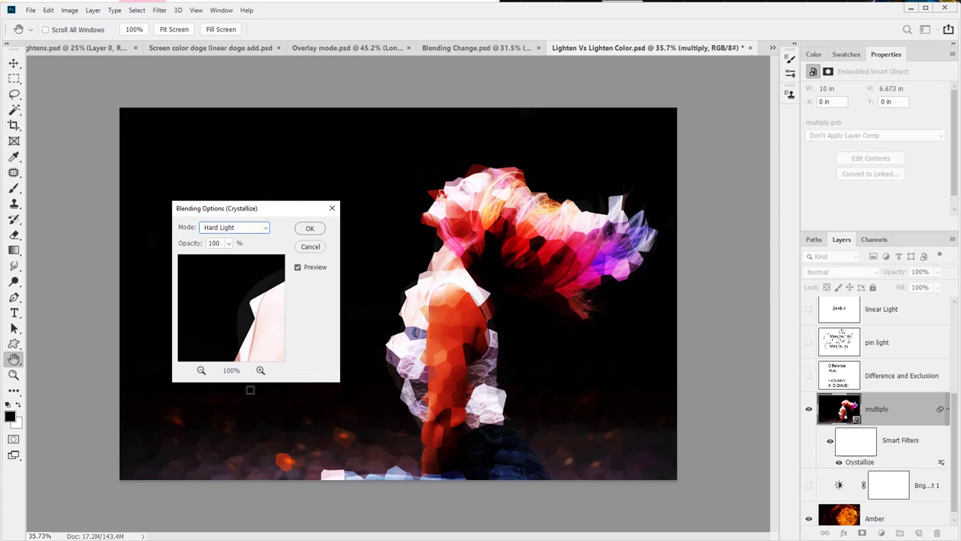
left_click(253, 229)
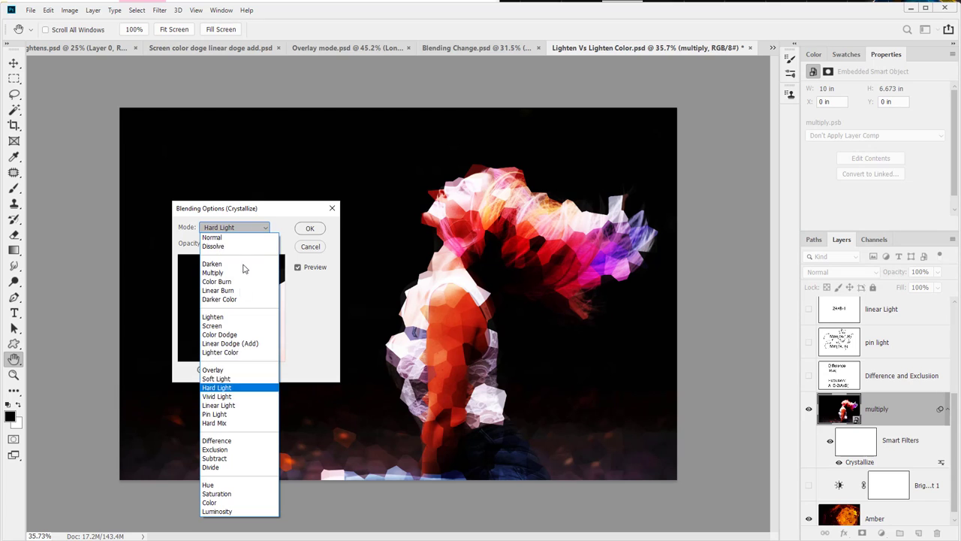
left_click(218, 378)
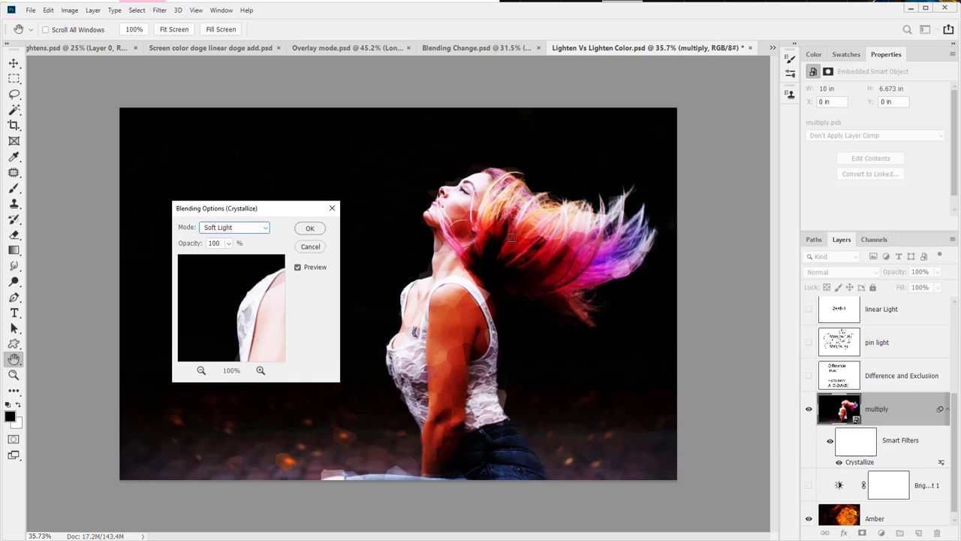
left_click(241, 227)
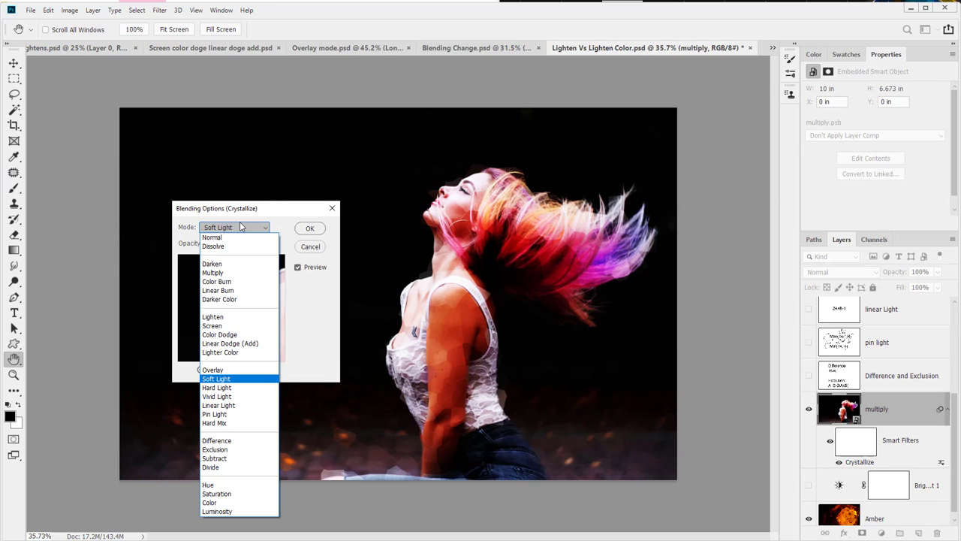
left_click(241, 227)
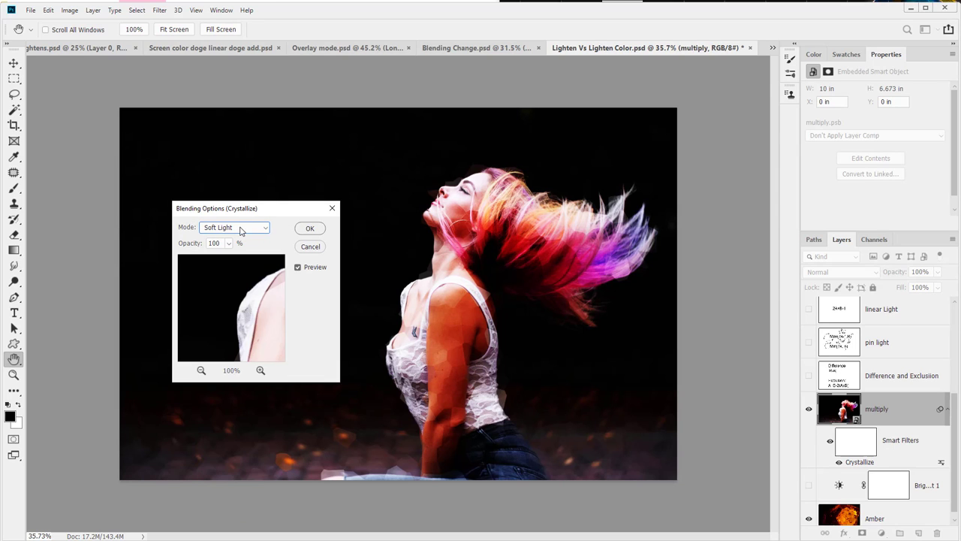
left_click(311, 249)
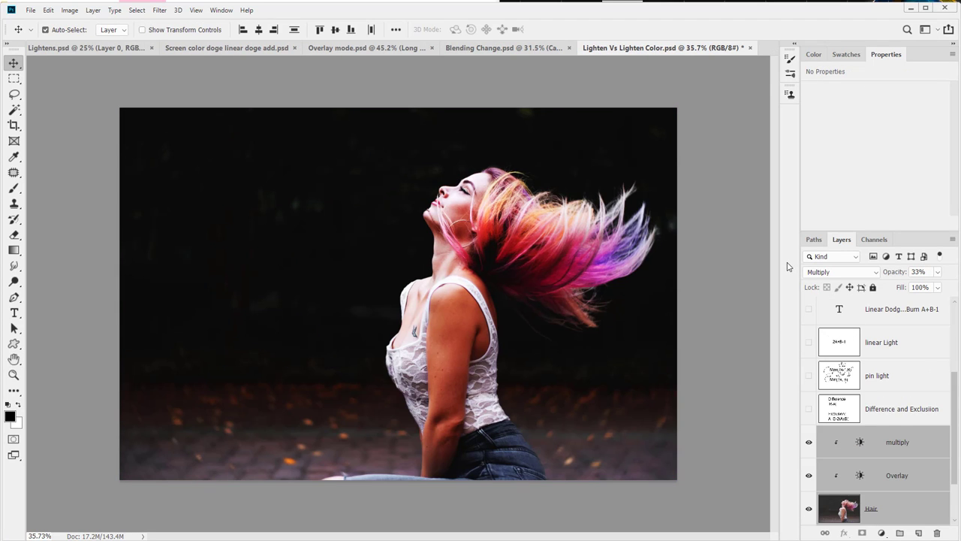
Convert the layers to a smart object and duplicate it as multiply copy.
scroll(931, 368, "down", 2)
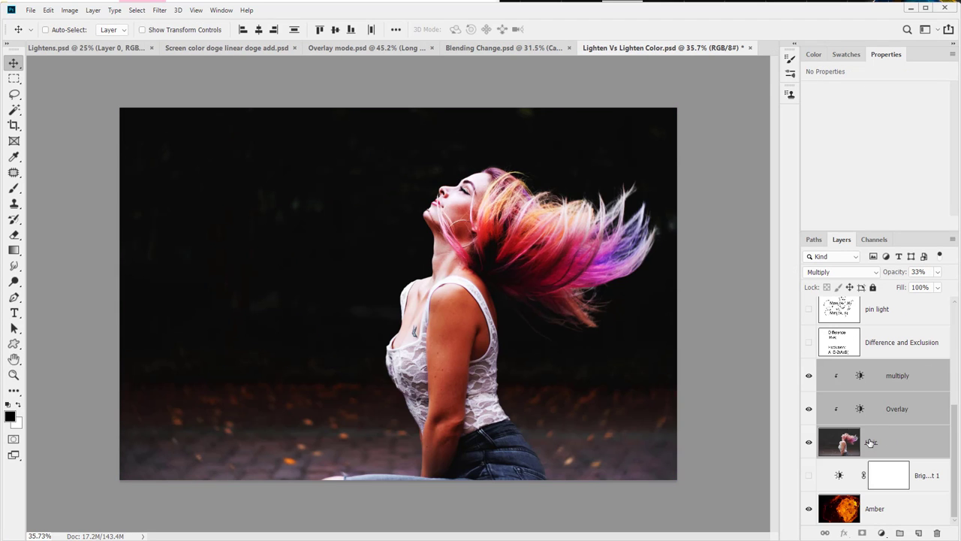
right_click(906, 443)
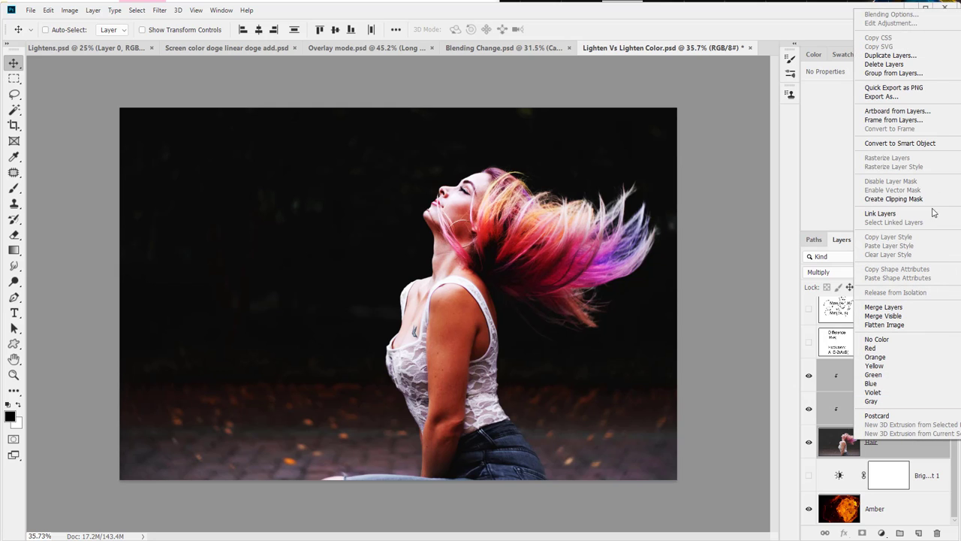
left_click(921, 148)
left_click_drag(888, 440, 920, 534)
Rasterize the multiply copy layer and apply Crystallize directly to its pixels.
right_click(892, 443)
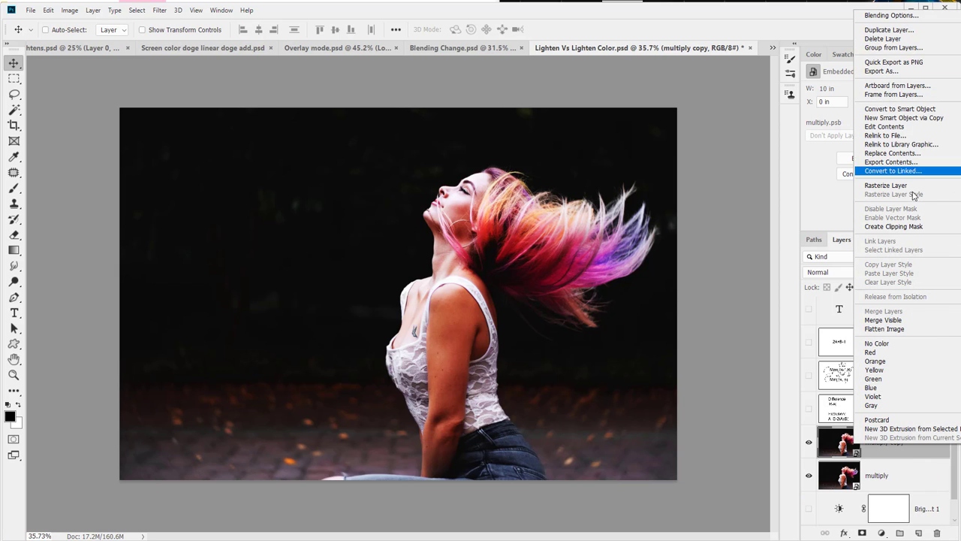
left_click(893, 185)
left_click(809, 443)
left_click(809, 443)
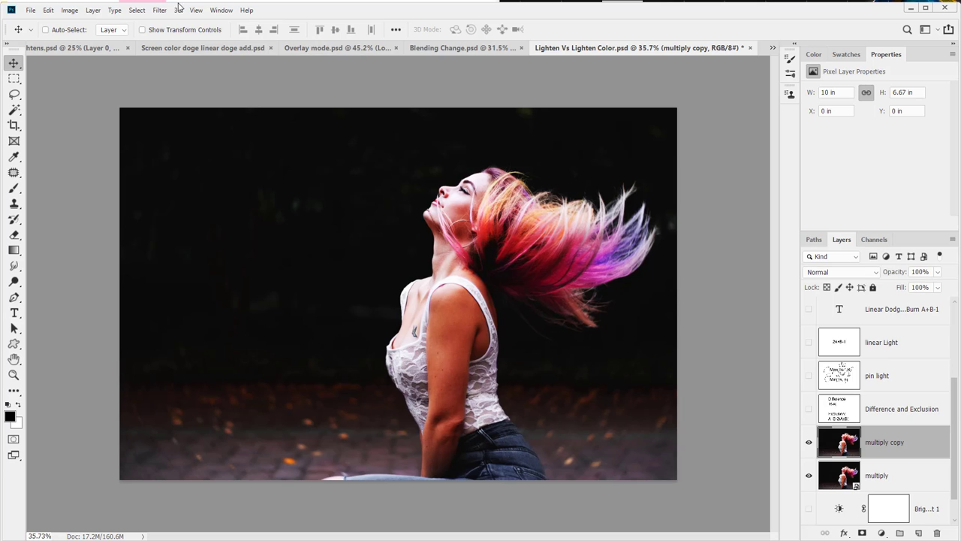
left_click(205, 10)
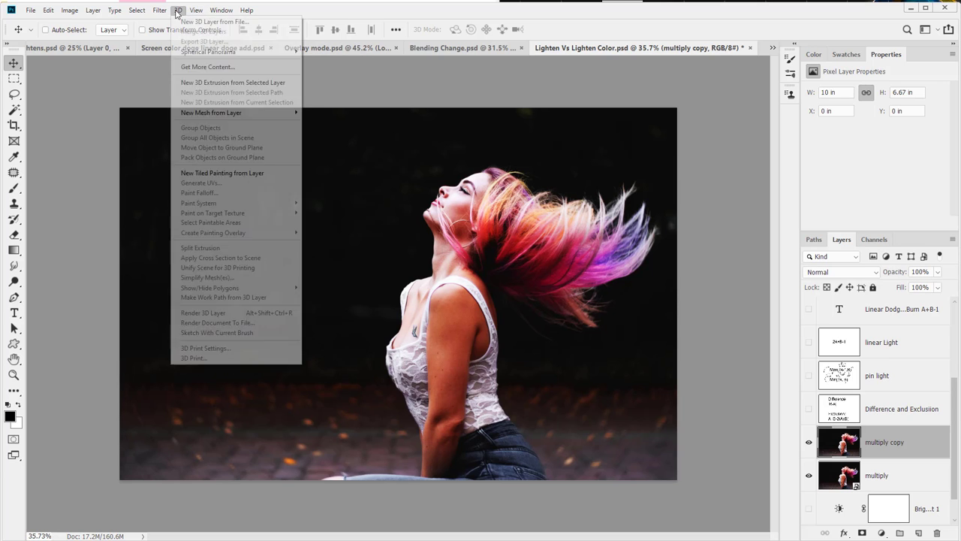
left_click(173, 21)
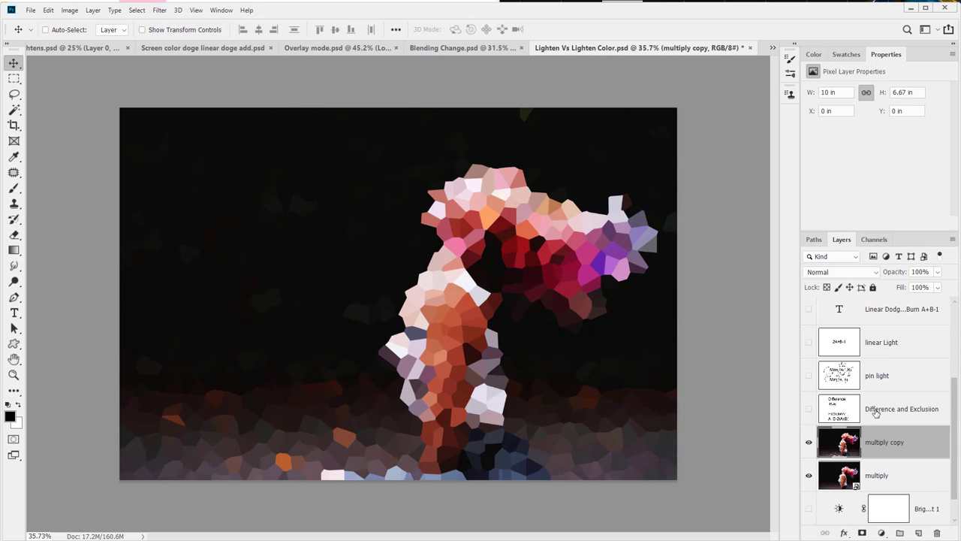
Try Color Burn on the crystallized multiply copy, then settle on Multiply.
left_click(842, 272)
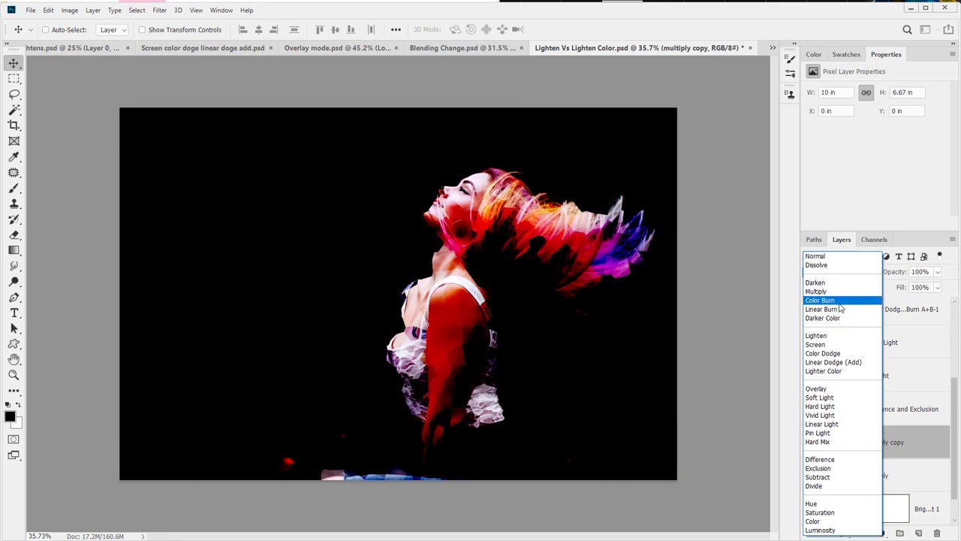
left_click(838, 303)
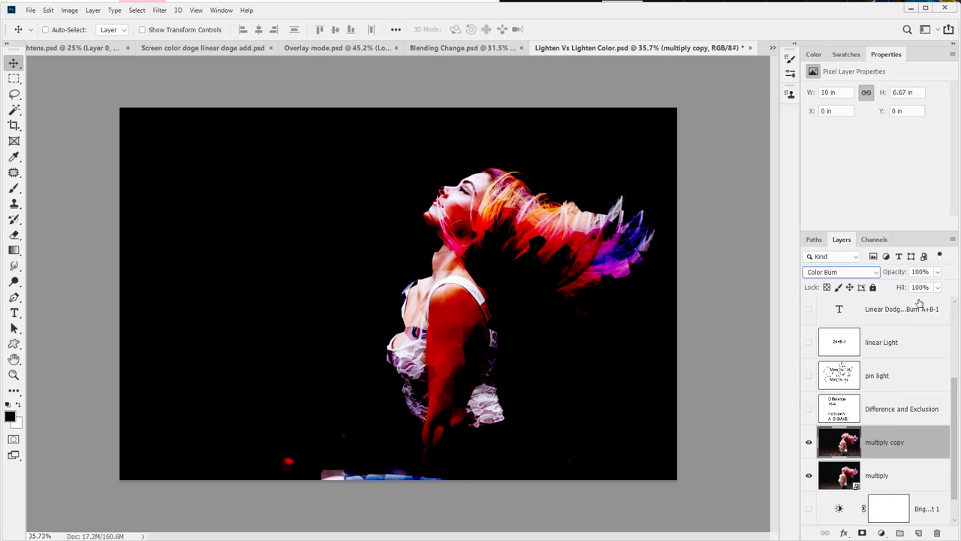
left_click(860, 275)
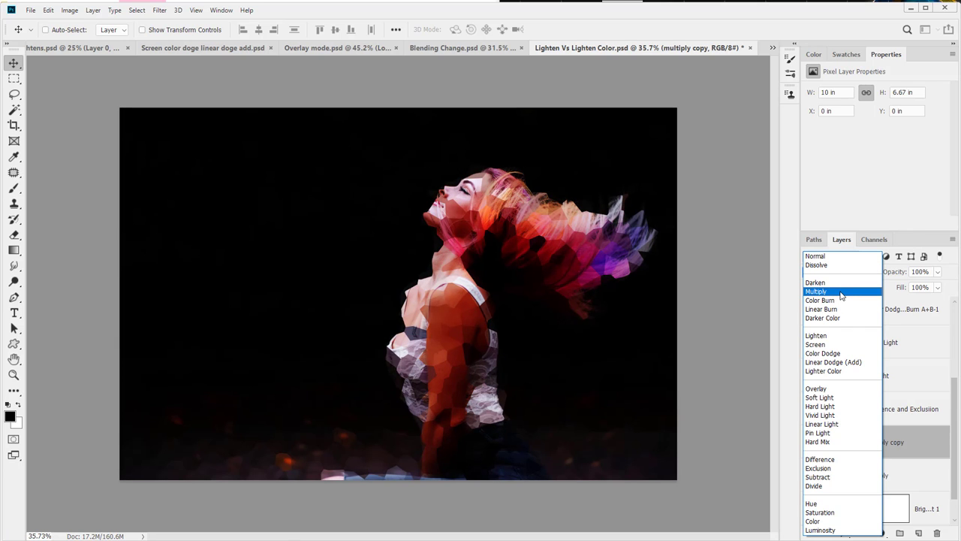
left_click(830, 292)
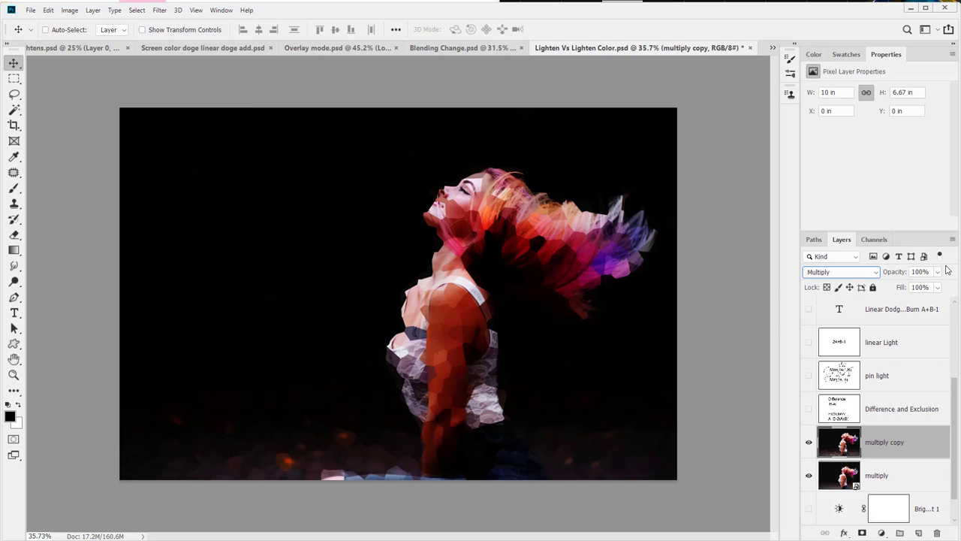
Lower the multiply copy's fill to 46%, keep Multiply mode, and hide the layer.
left_click(938, 289)
left_click_drag(922, 301, 911, 303)
left_click(809, 442)
left_click(808, 442)
left_click(835, 272)
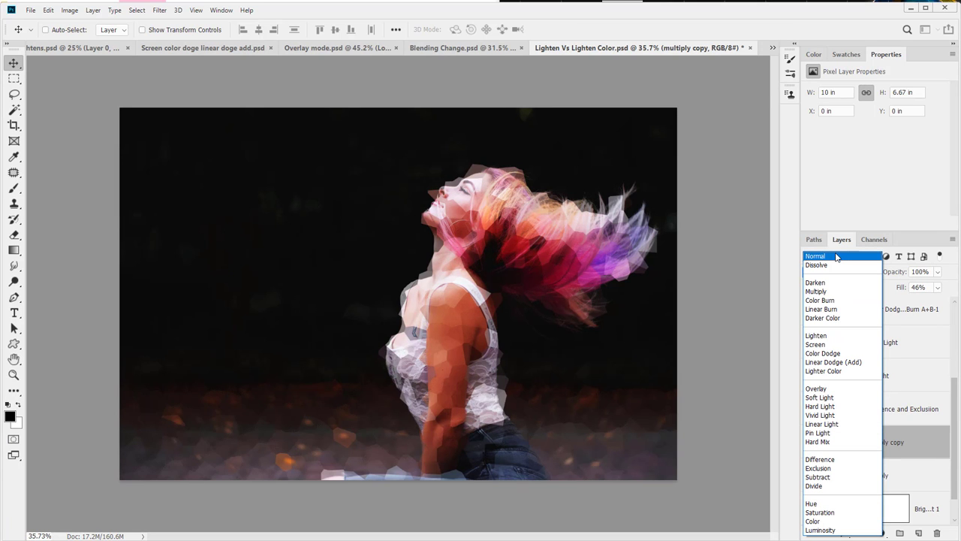
left_click(834, 291)
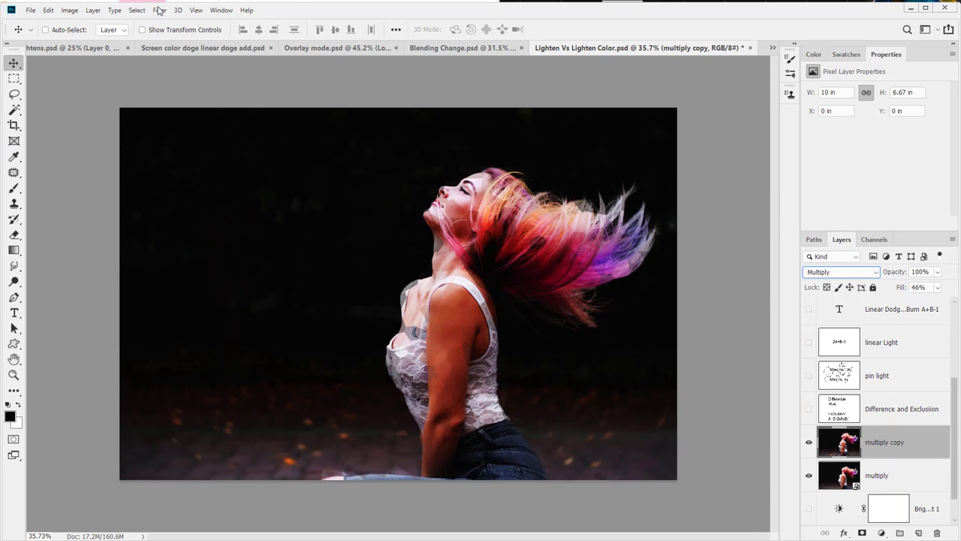
left_click(808, 443)
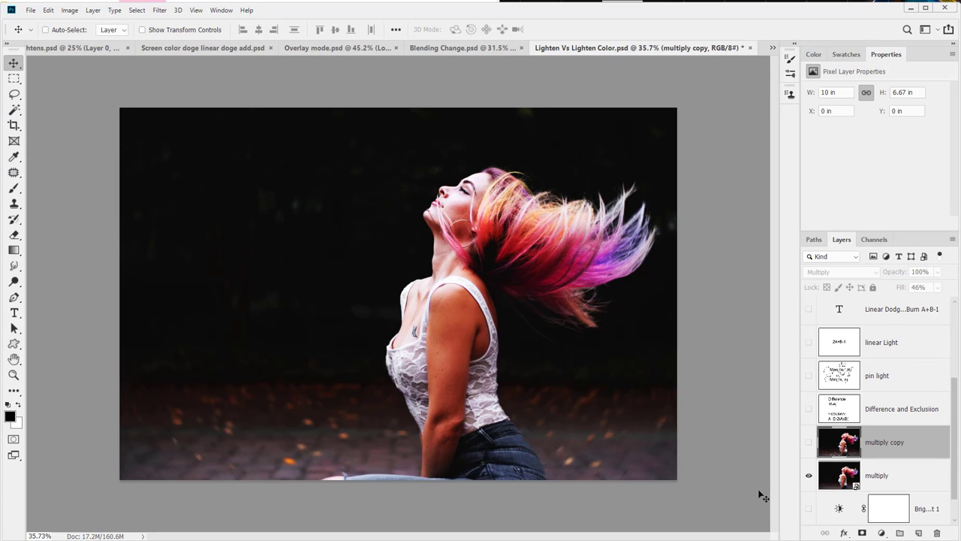